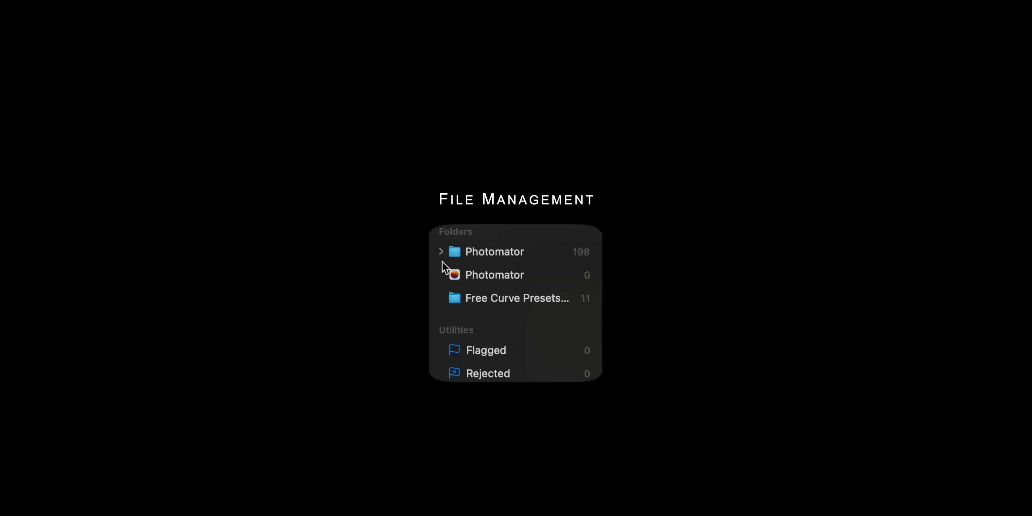
# - Switch to Photomator and browse the photos in the Edited folder
pyautogui.click(441, 253)
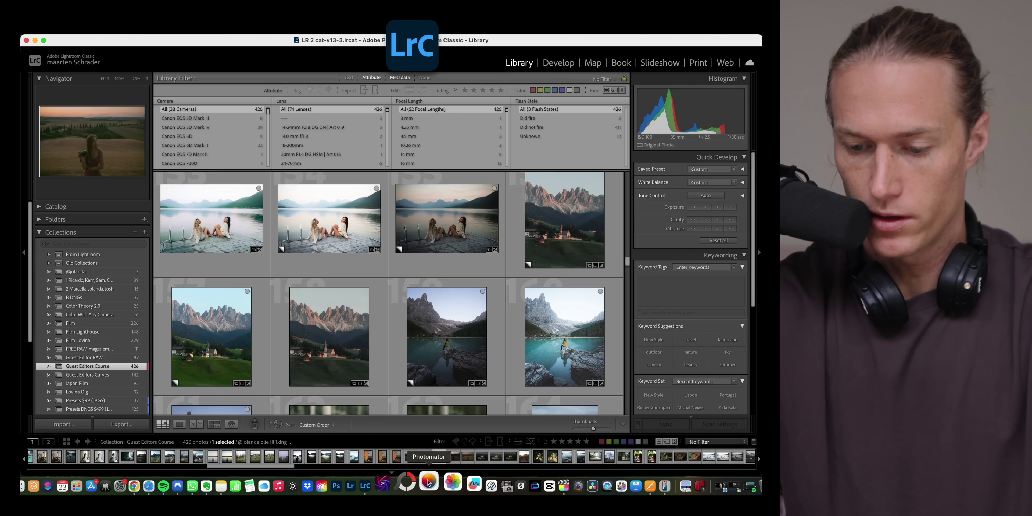
pyautogui.click(428, 482)
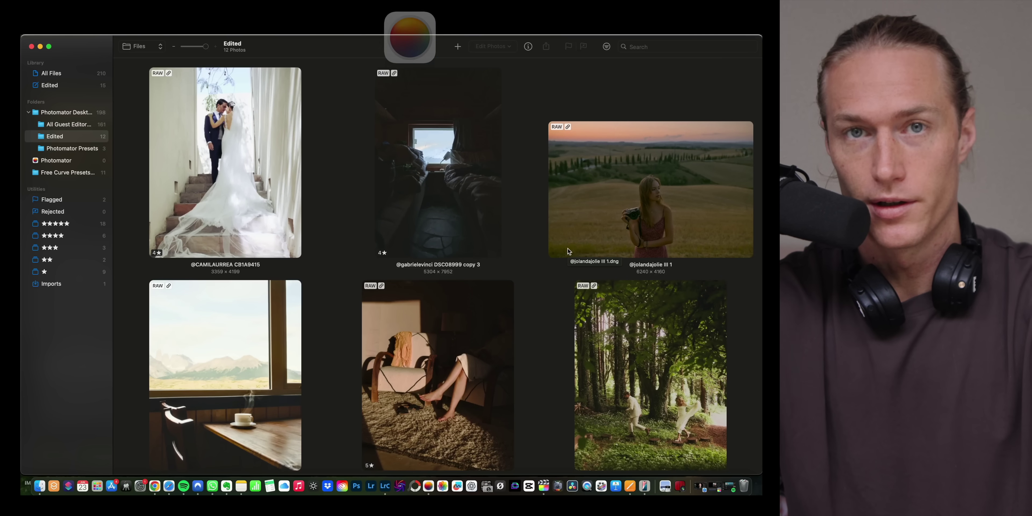
pyautogui.scroll(-10, 569, 251)
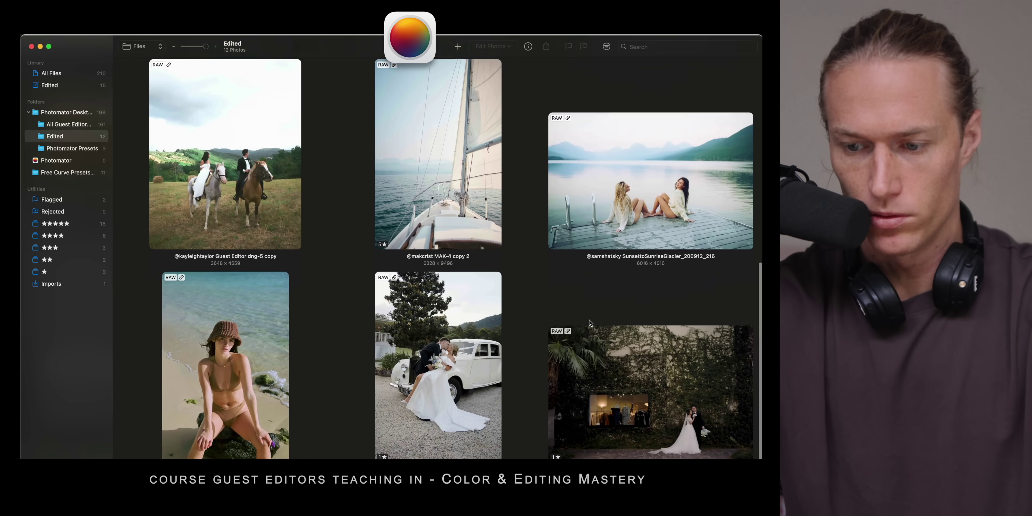
# - Collapse and re-expand the Photomator Desktop folder, and open it to view its photos
pyautogui.click(29, 112)
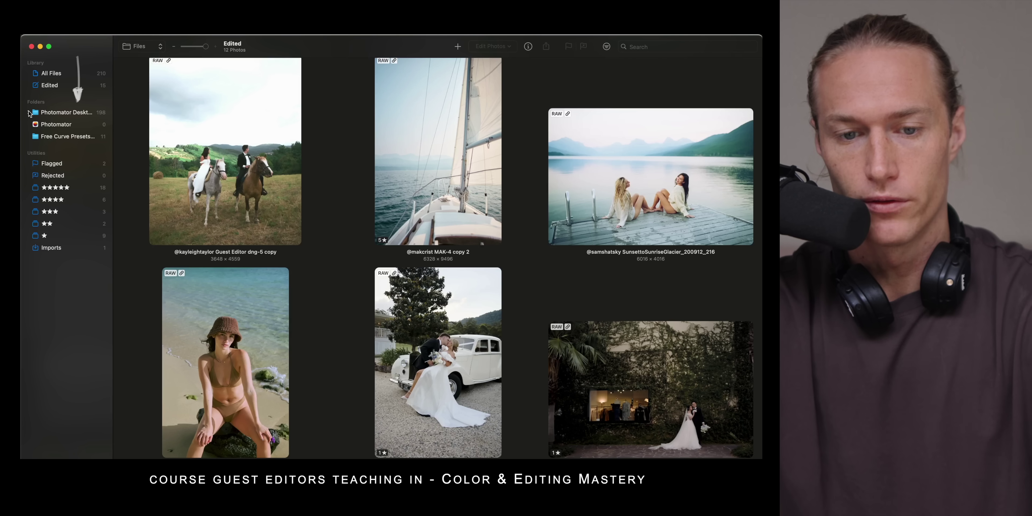
pyautogui.click(29, 113)
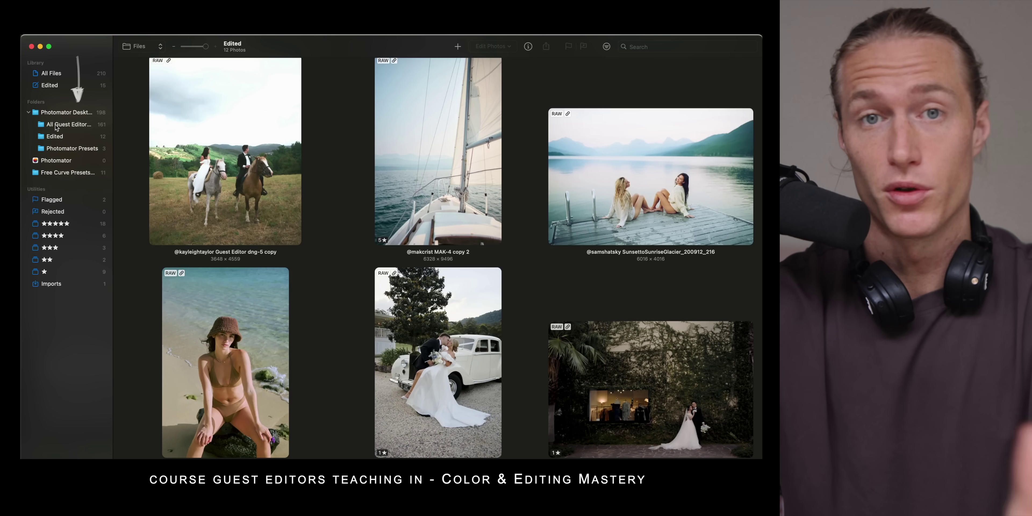
pyautogui.click(58, 113)
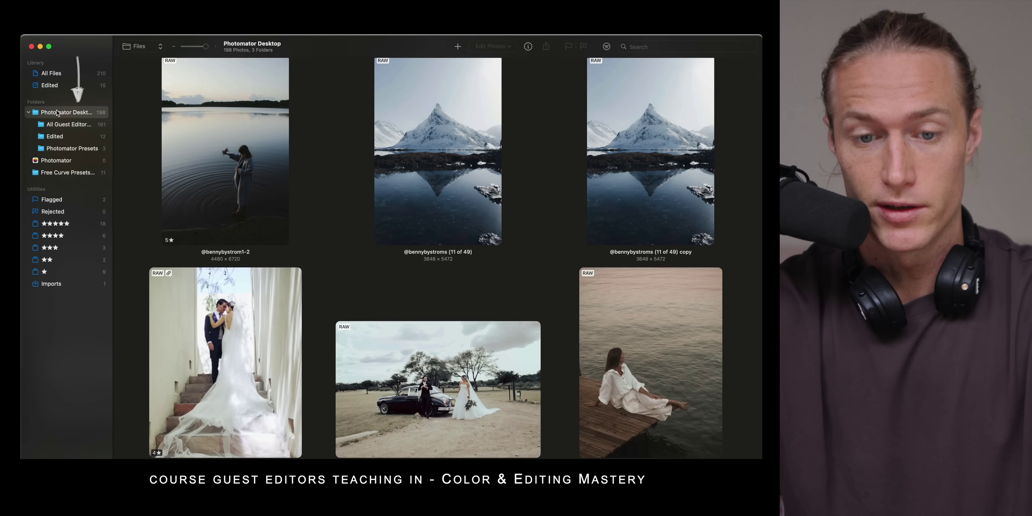
# - Show where the Photomator Desktop folder is stored in Finder, and close the Finder window
pyautogui.click(112, 114)
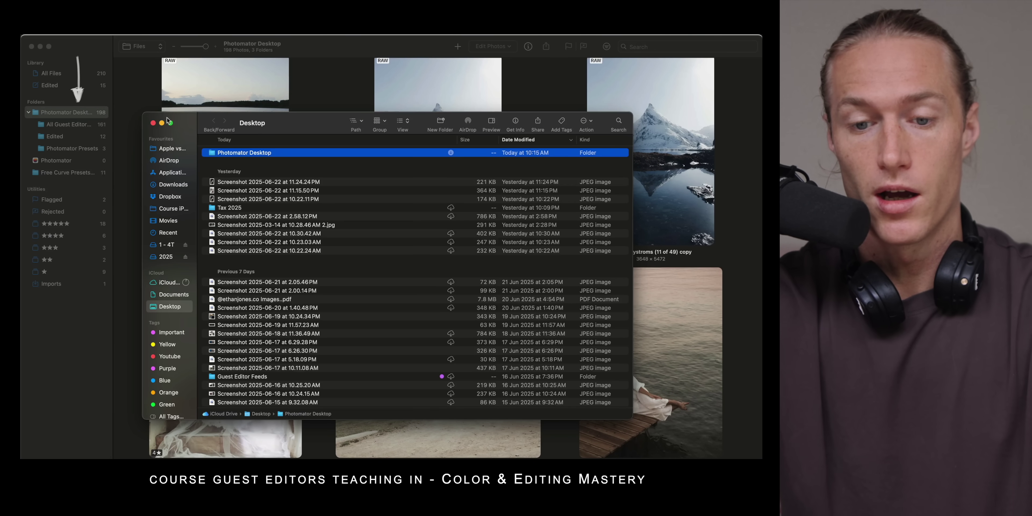
pyautogui.click(153, 123)
pyautogui.press('XF86MonBrightnessUp')
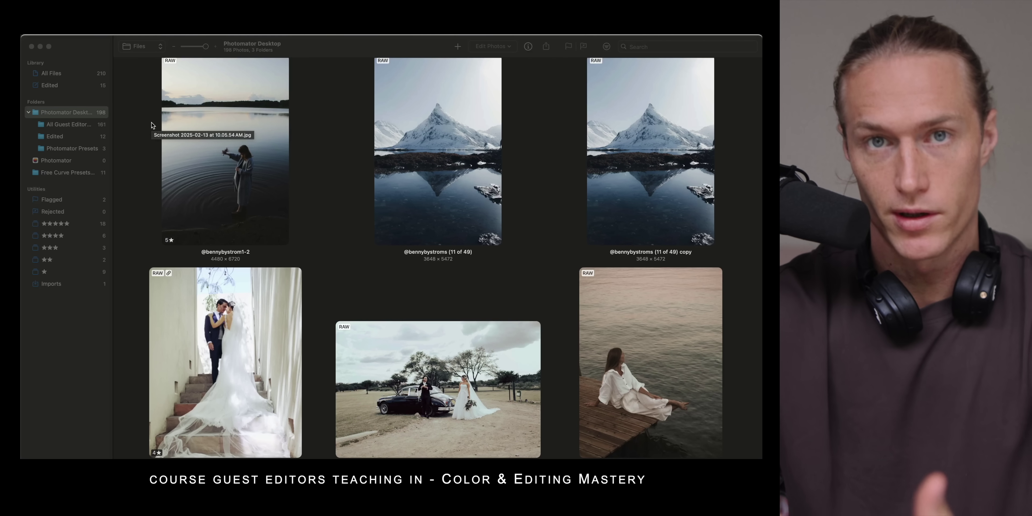
# - Return to Photomator and view the All Guest Editor subfolder and its parent Photomator Desktop folder
pyautogui.click(81, 137)
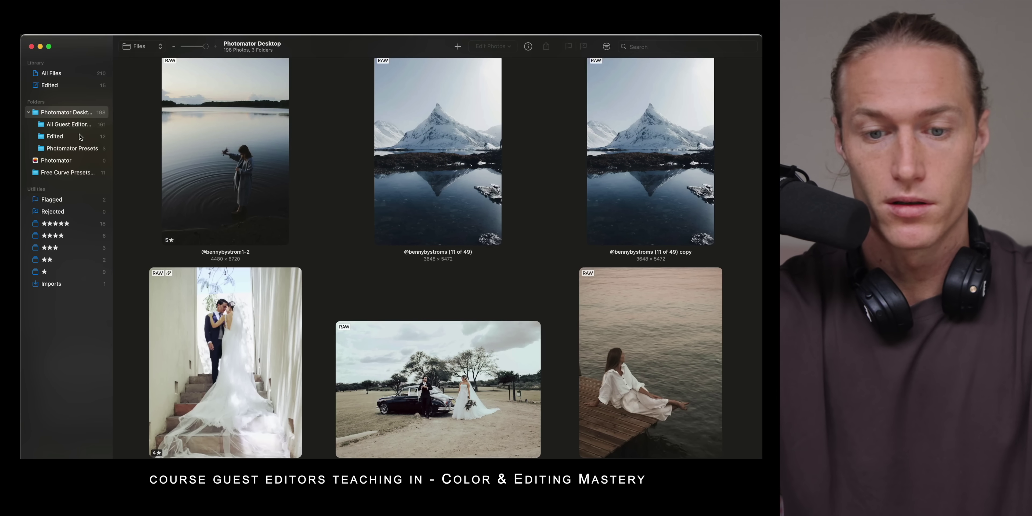
pyautogui.click(77, 125)
pyautogui.click(74, 112)
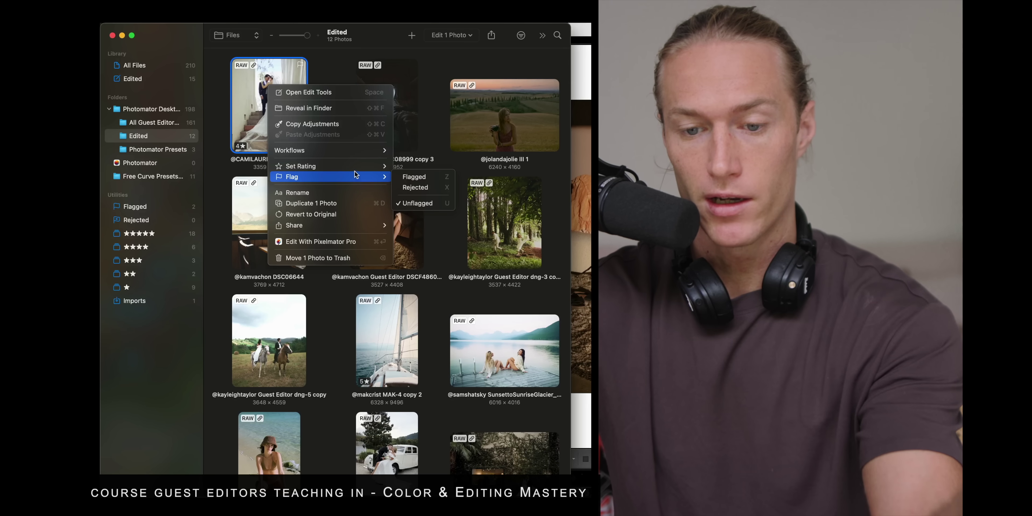
# - Copy the adjustments of the bride-and-groom photo taken on the stairs
pyautogui.moveTo(356, 166)
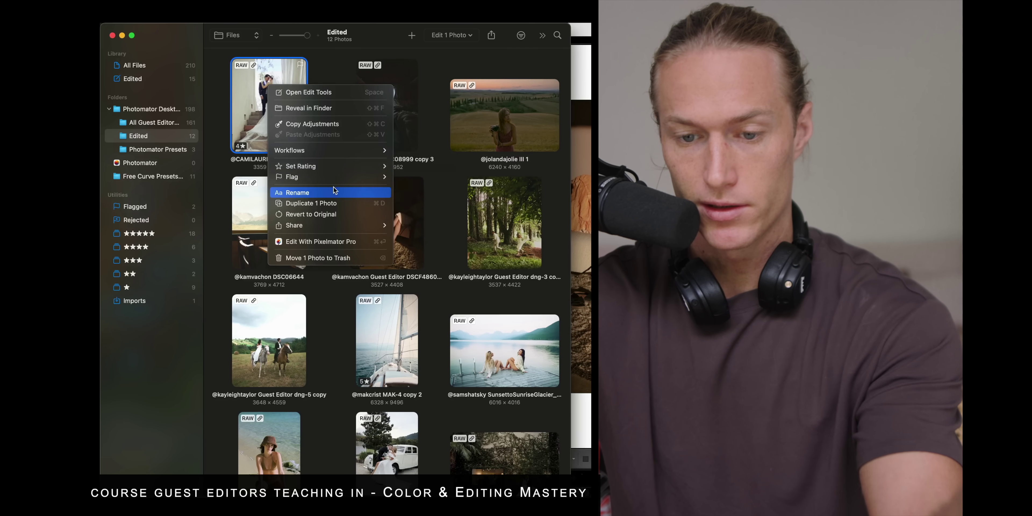
pyautogui.click(330, 125)
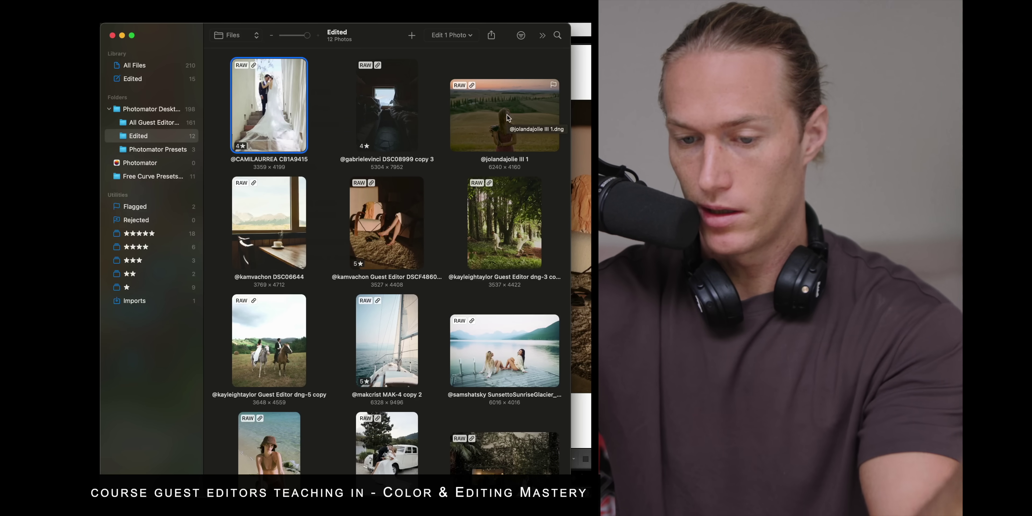
# - Try filtering the Edited folder by five-star rating and by flag, clear both filters, and close the filter options
pyautogui.click(520, 36)
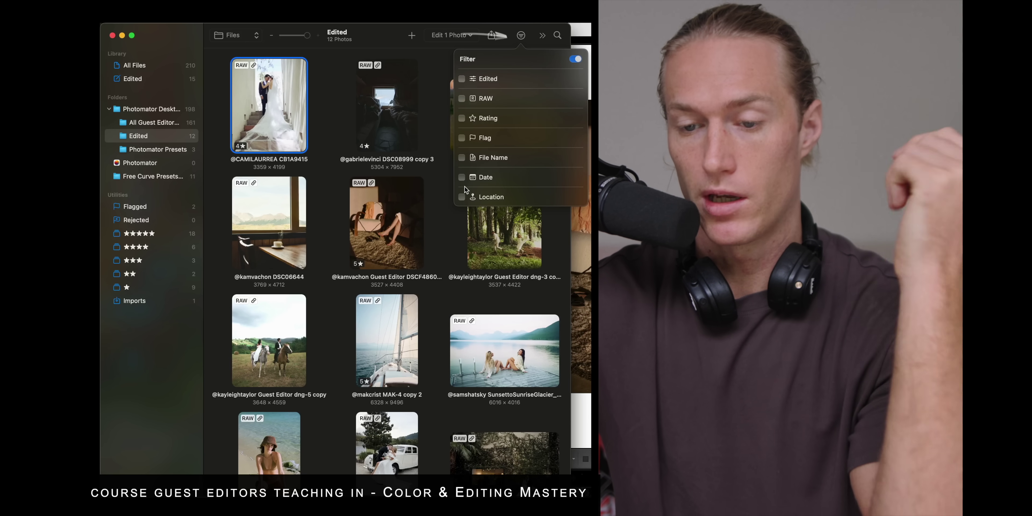
pyautogui.click(462, 118)
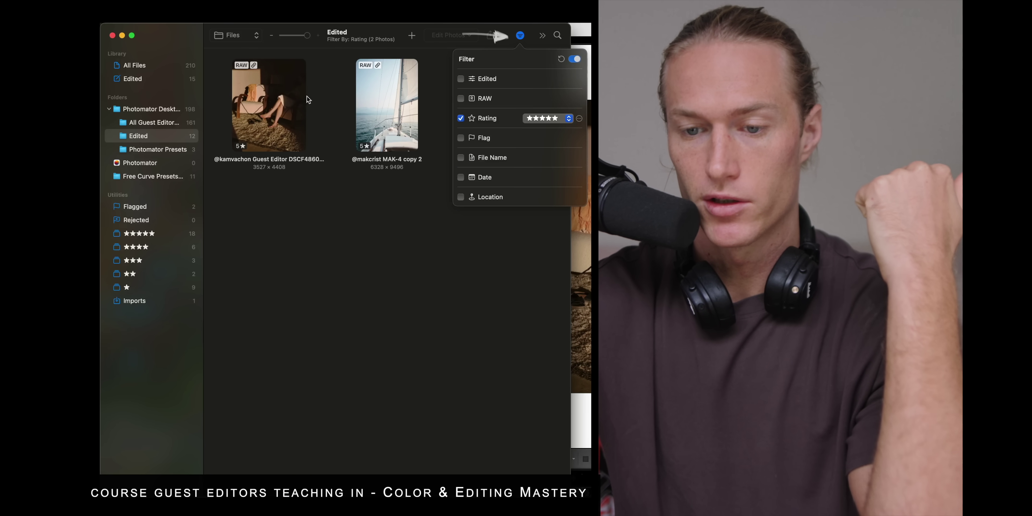
pyautogui.click(461, 118)
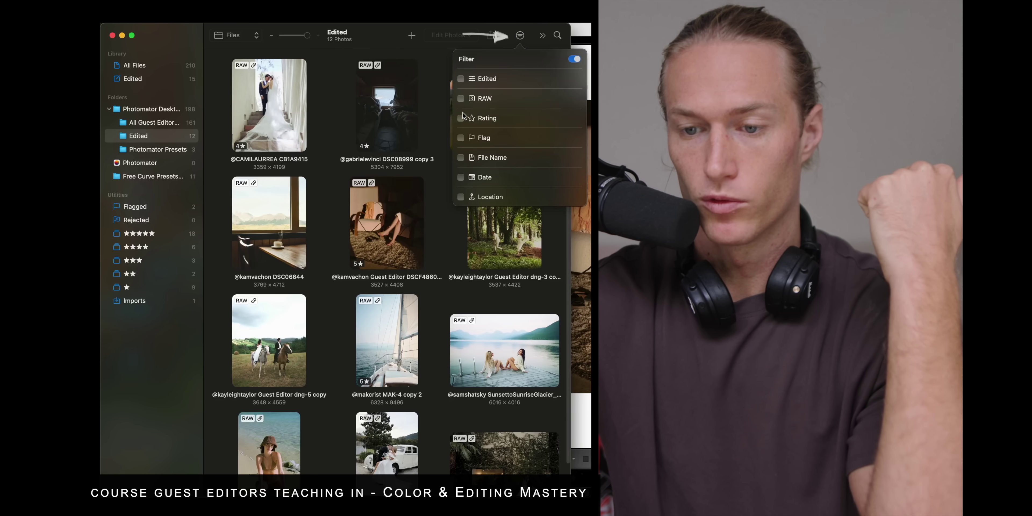
pyautogui.click(461, 138)
pyautogui.click(461, 138)
pyautogui.click(425, 264)
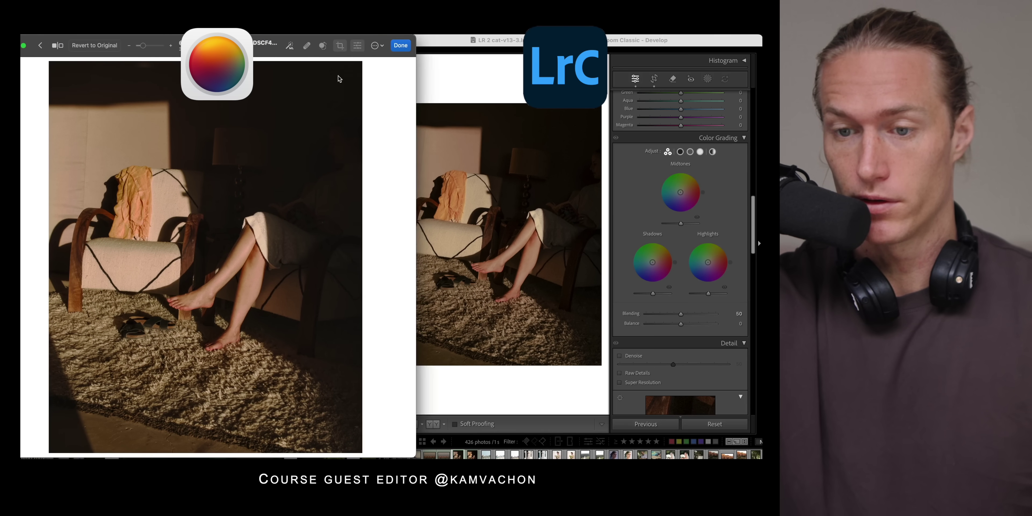
# - Switch to Lightroom Classic to compare its version of the armchair photo, and return to Photomator
pyautogui.click(516, 172)
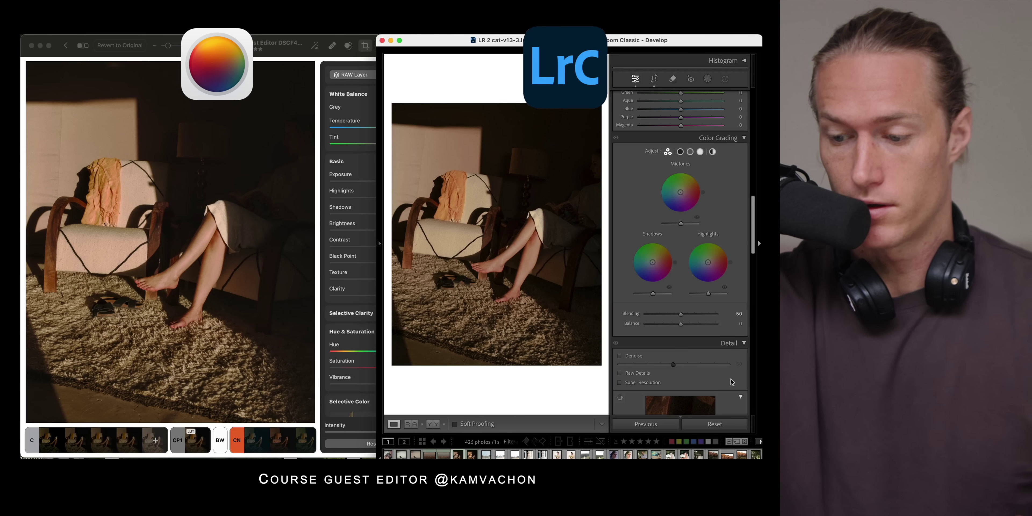
pyautogui.press('super+z')
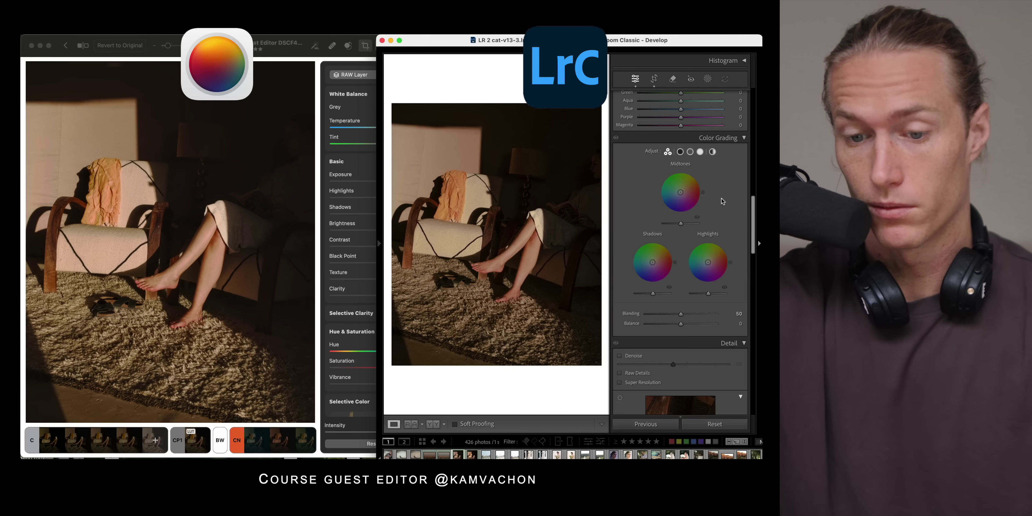
pyautogui.click(371, 150)
pyautogui.click(388, 127)
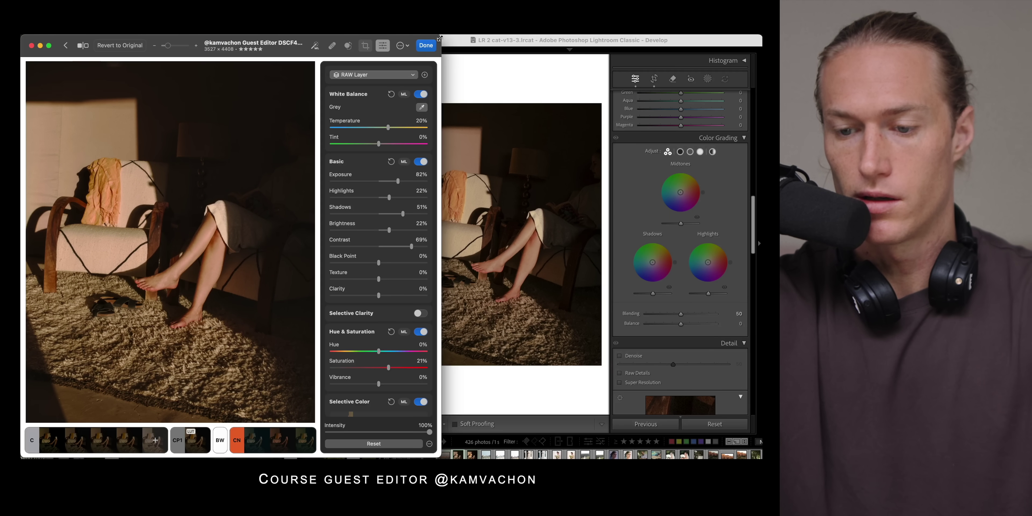
# - Enlarge the Photomator window and hide the editing panels around the armchair photo
pyautogui.doubleClick(440, 37)
pyautogui.press('Tab')
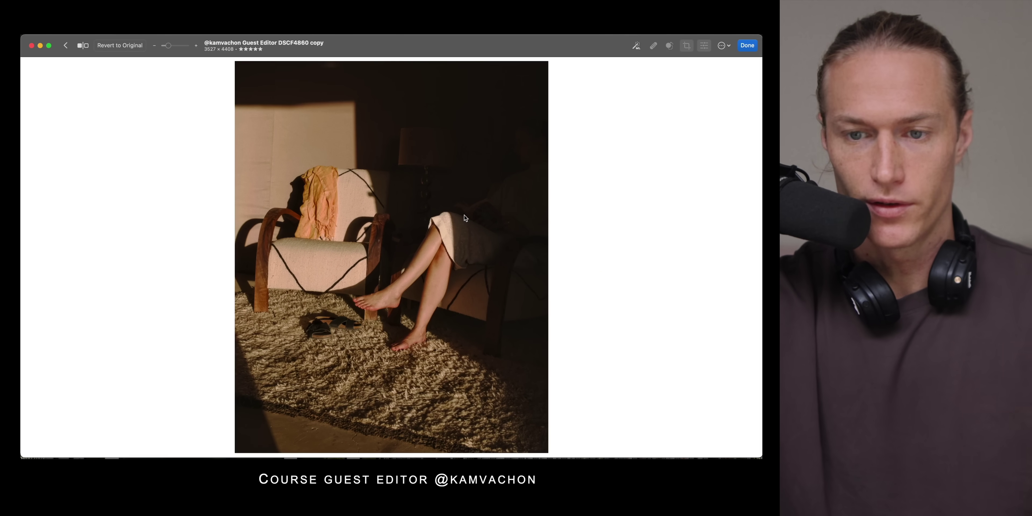
# - Finish editing the armchair photo and open the SHO_5890 beach portrait for editing
pyautogui.press('Return')
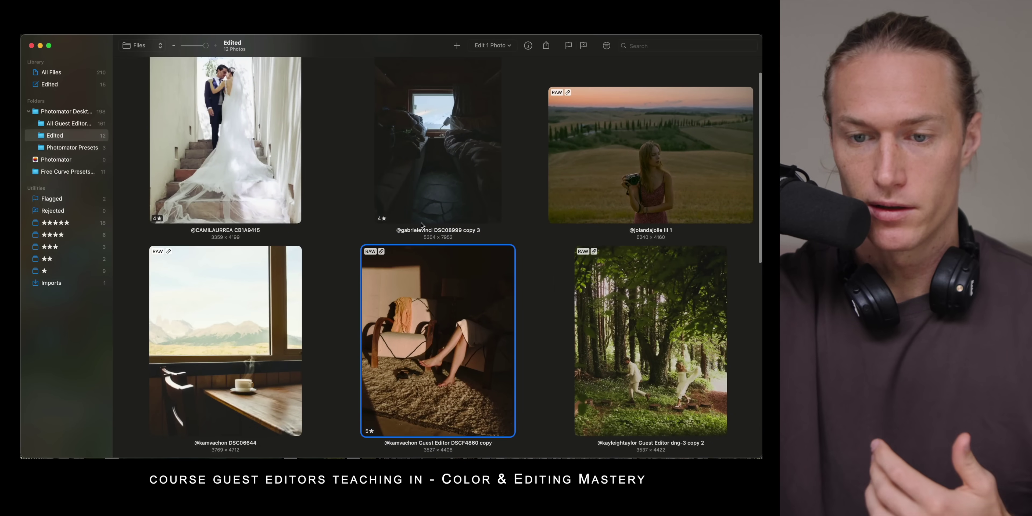
pyautogui.scroll(-2, 374, 241)
pyautogui.scroll(-8, 375, 241)
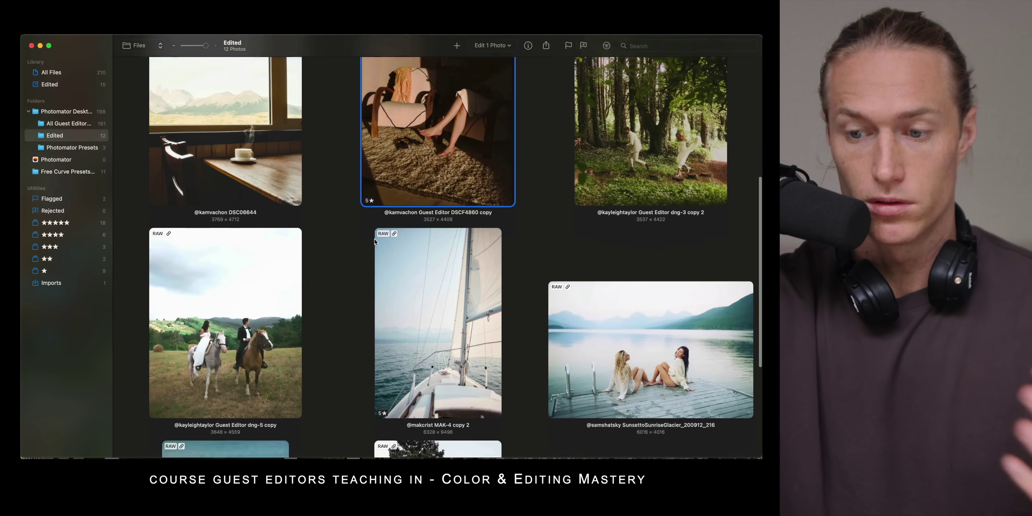
pyautogui.scroll(-3, 374, 239)
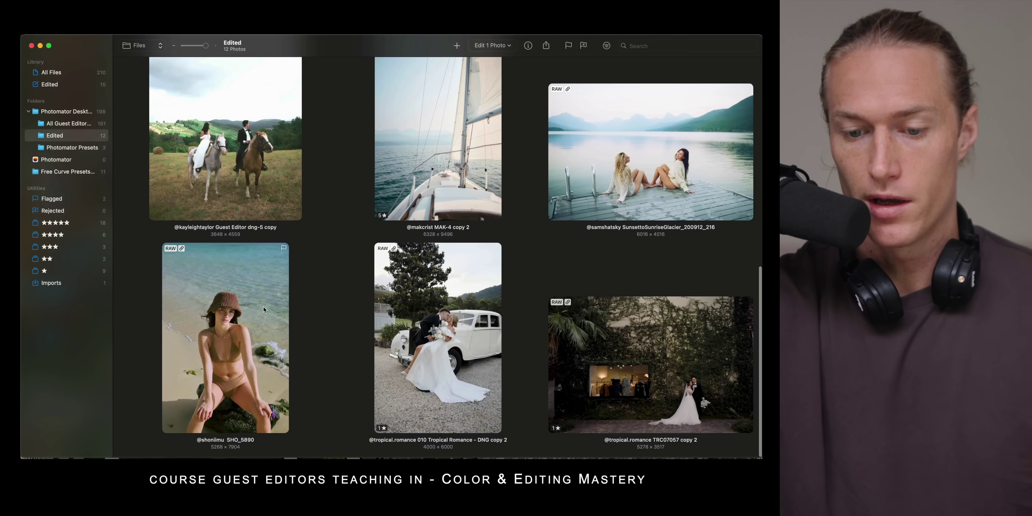
pyautogui.click(253, 308)
pyautogui.doubleClick(253, 308)
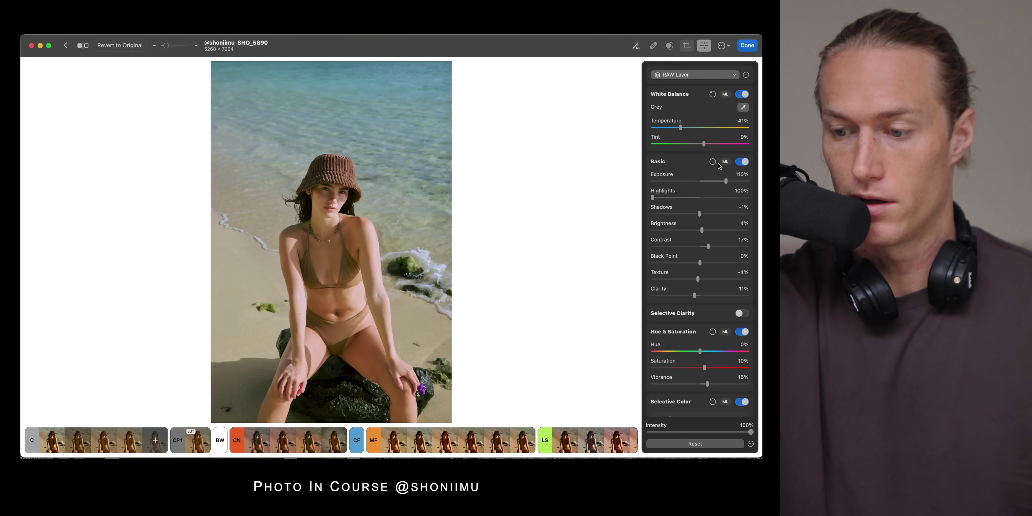
# - Review the beach portrait's adjustments and undo their reset
pyautogui.scroll(-3, 718, 163)
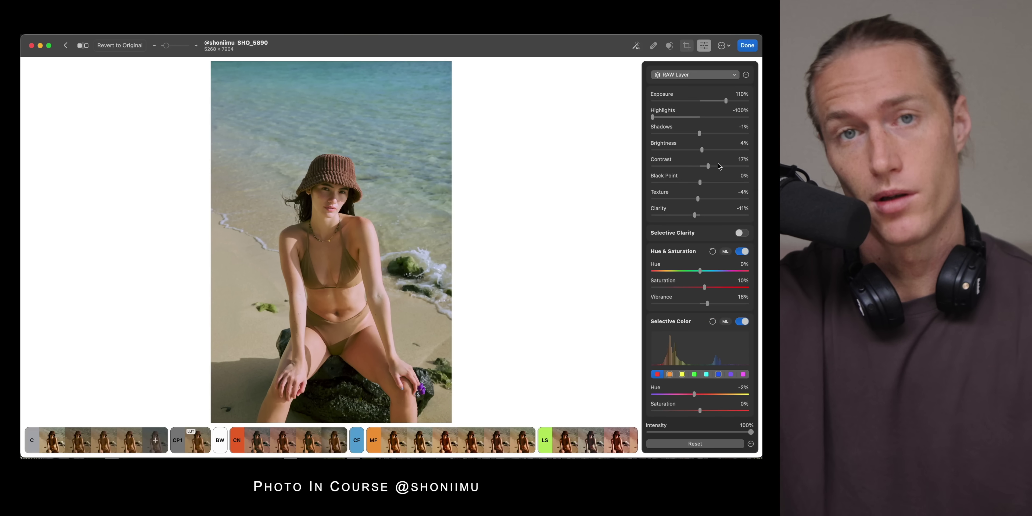
pyautogui.scroll(3, 719, 164)
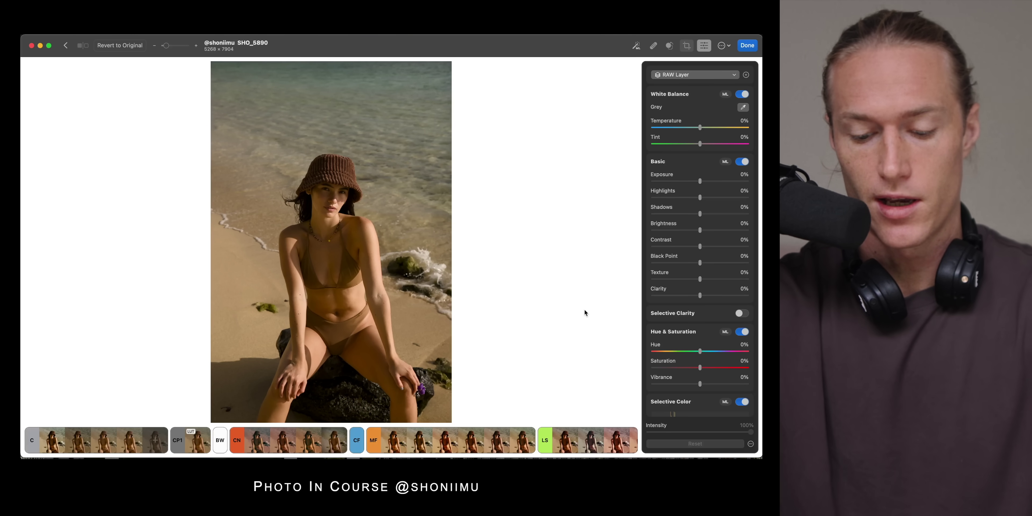
pyautogui.press('super+z')
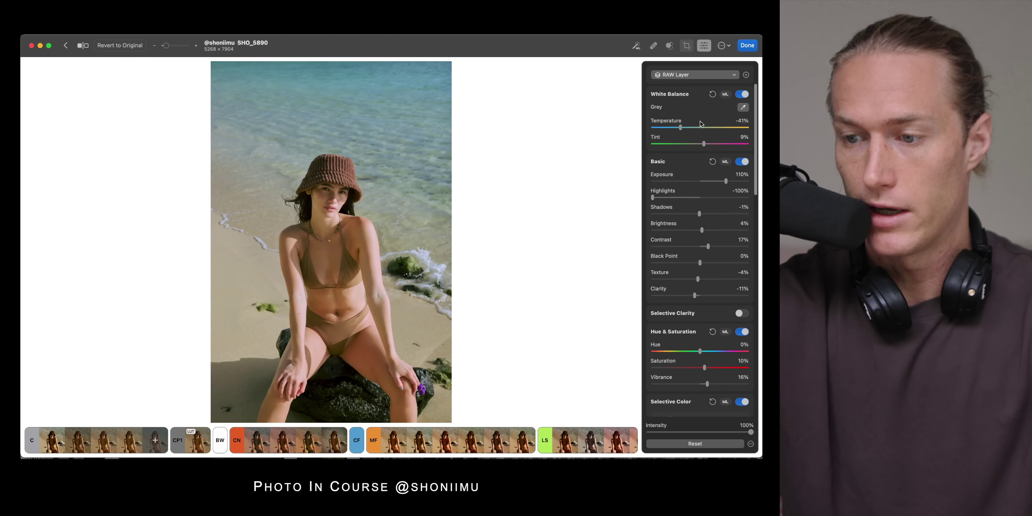
# - Examine the beach portrait's White Balance, Basic, Hue & Saturation and Selective Color settings
pyautogui.scroll(-2, 711, 148)
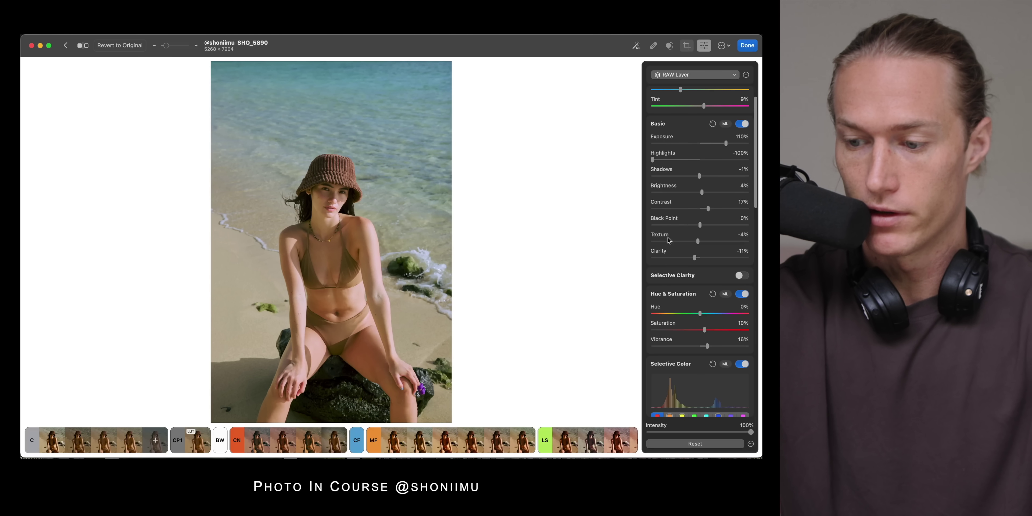
pyautogui.scroll(-7, 669, 240)
pyautogui.scroll(9, 662, 216)
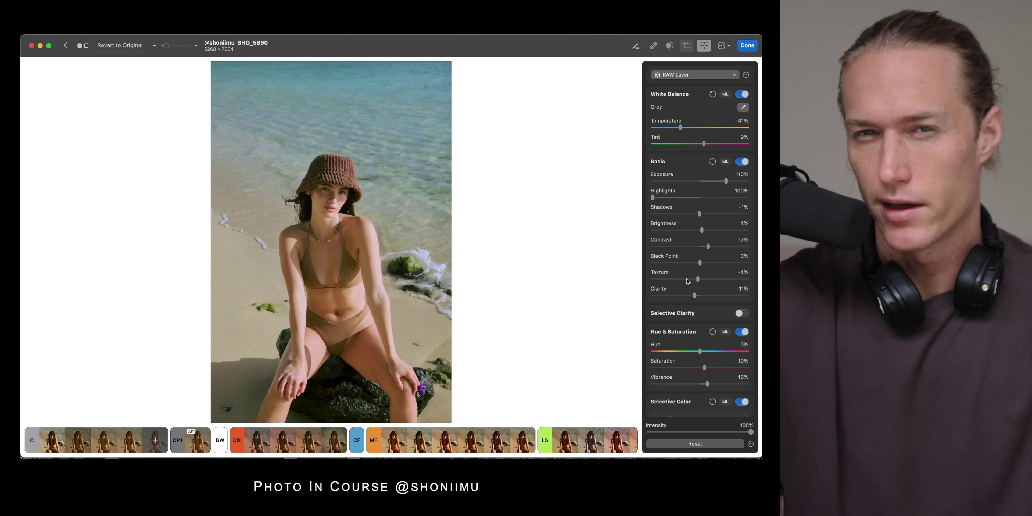
# - Try Selective Clarity on the highlights with Texture at -100% and Clarity at 100%, undo both, and turn the adjustment off
pyautogui.scroll(-3, 689, 265)
pyautogui.click(743, 246)
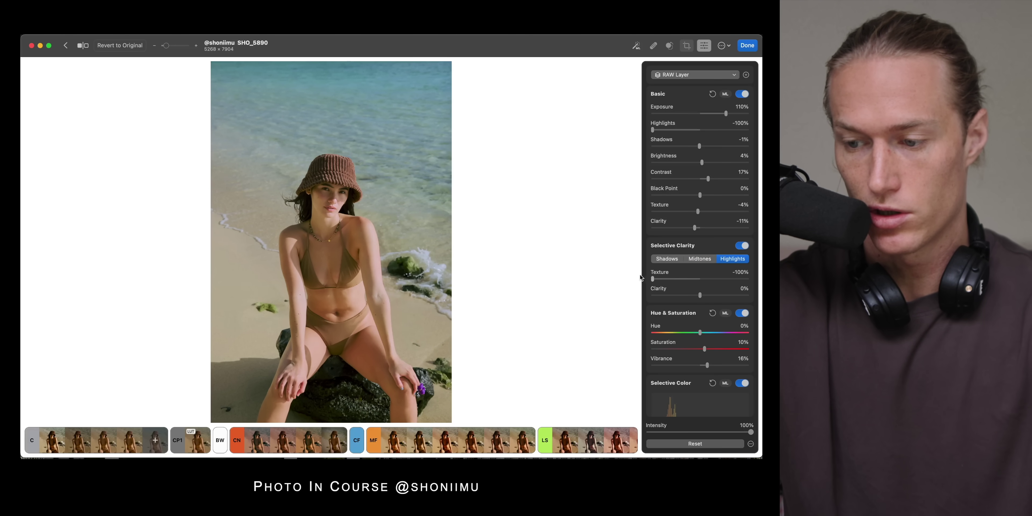
pyautogui.press('super+z')
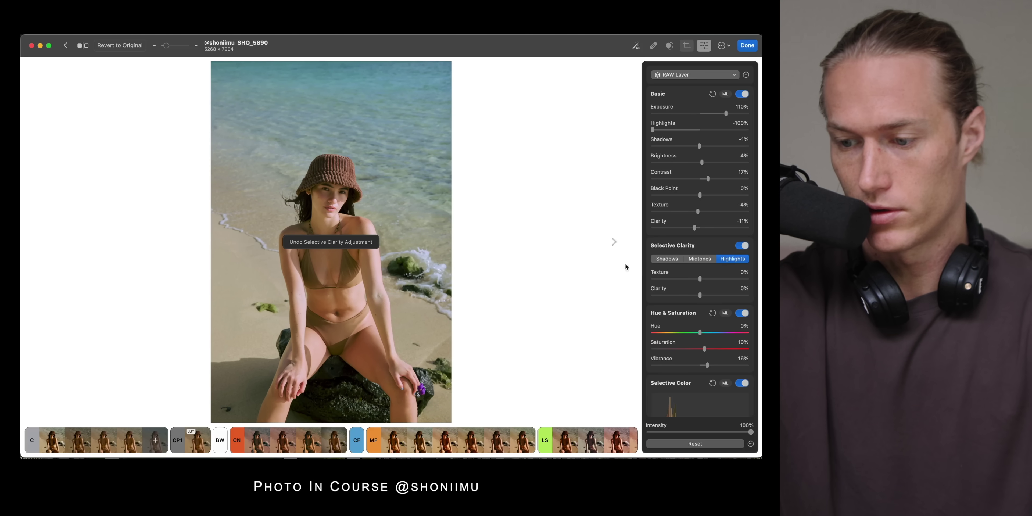
pyautogui.moveTo(707, 295); pyautogui.dragTo(607, 295)
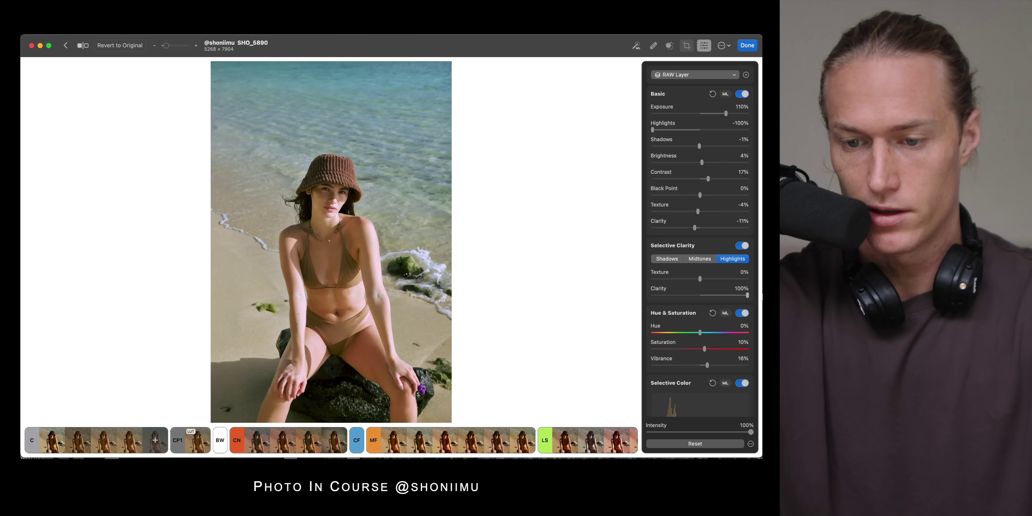
pyautogui.press('super+z')
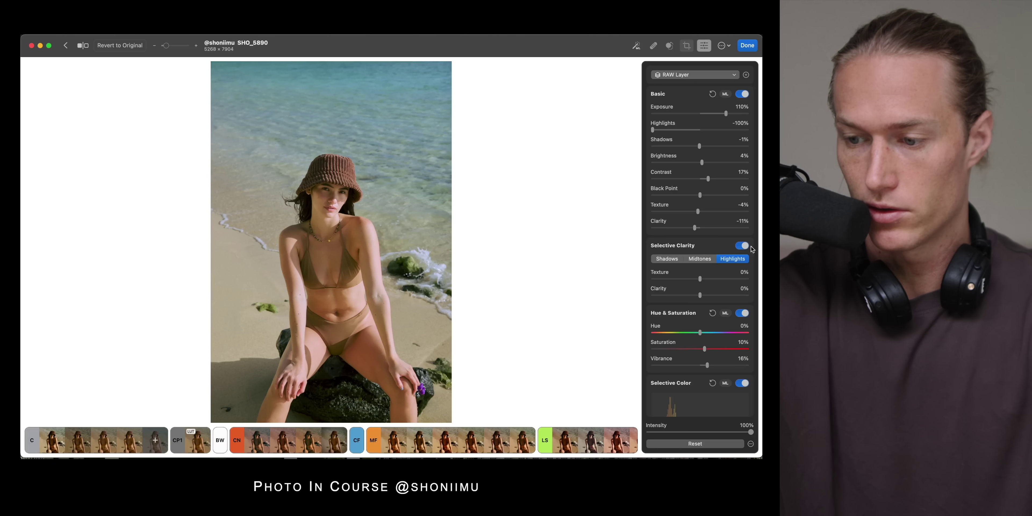
pyautogui.click(743, 245)
# - Examine the beach portrait's Selective Color, Color Balance, Curves and Channel Mixer settings
pyautogui.scroll(-5, 720, 255)
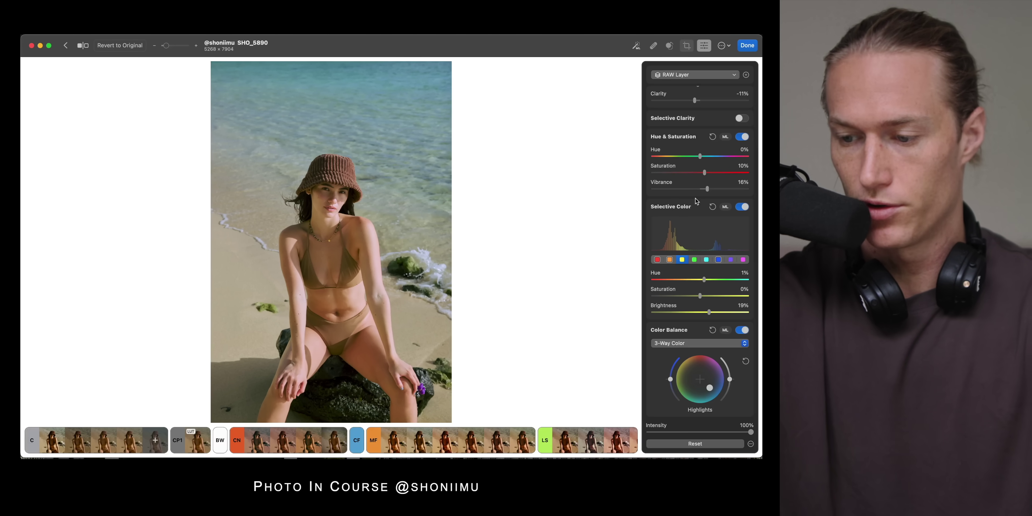
pyautogui.scroll(-13, 696, 201)
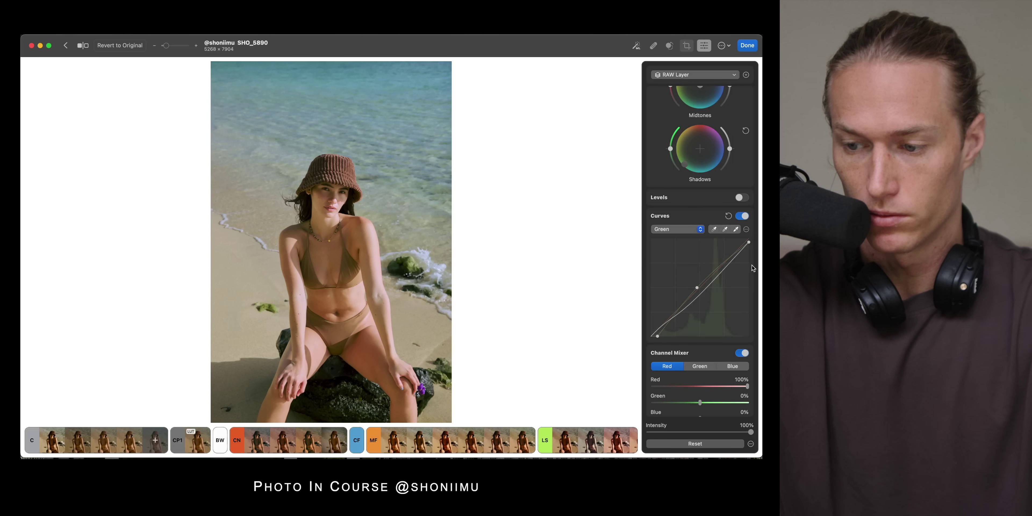
# - Turn on the beach portrait's LUT, Sharpen and Grain adjustments, and finish editing the photo
pyautogui.scroll(-5, 698, 345)
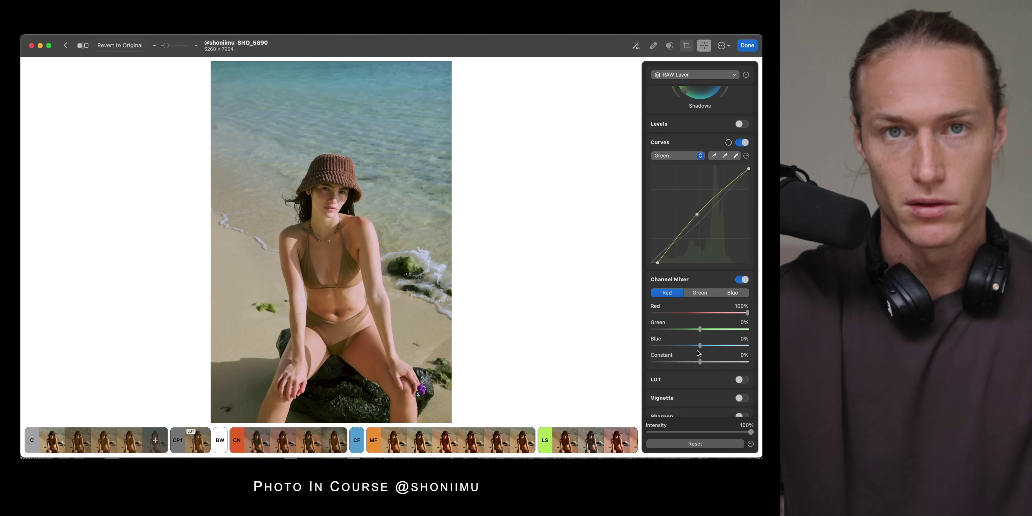
pyautogui.scroll(-2, 699, 354)
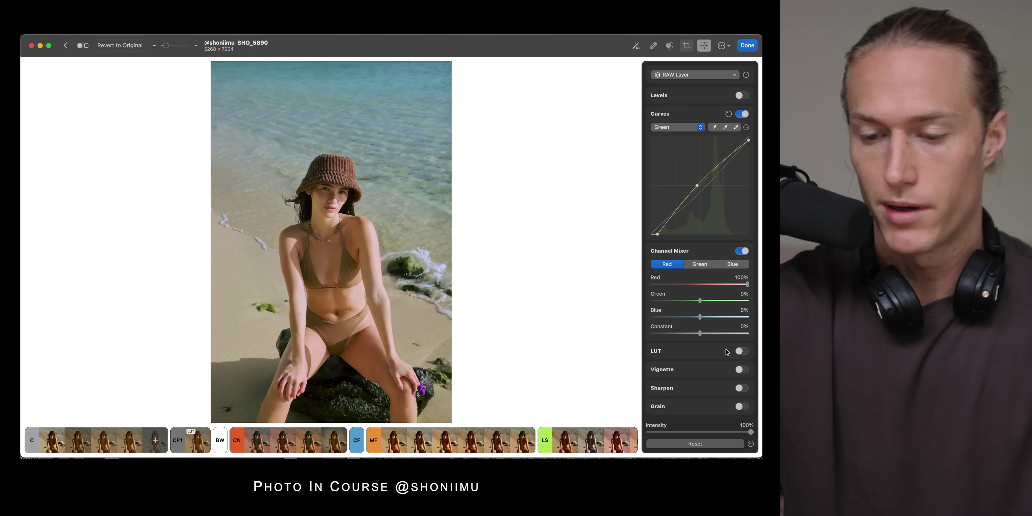
pyautogui.click(742, 351)
pyautogui.scroll(-2, 720, 362)
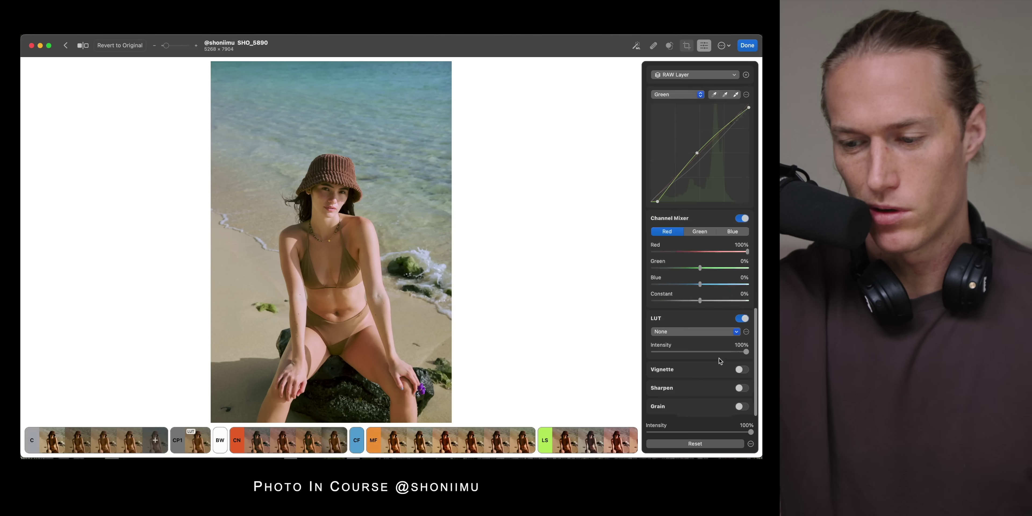
pyautogui.click(739, 388)
pyautogui.scroll(-3, 739, 396)
pyautogui.click(742, 408)
pyautogui.scroll(-2, 743, 411)
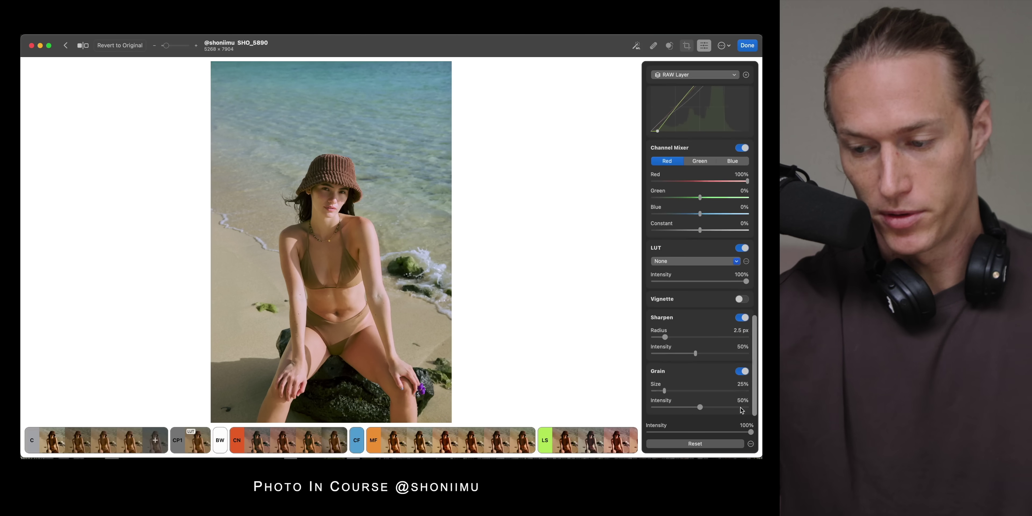
pyautogui.scroll(5, 742, 401)
pyautogui.click(748, 45)
# - Open the photo of the wedding couple on horseback for color adjustments and add an automatic sky mask
pyautogui.scroll(3, 344, 128)
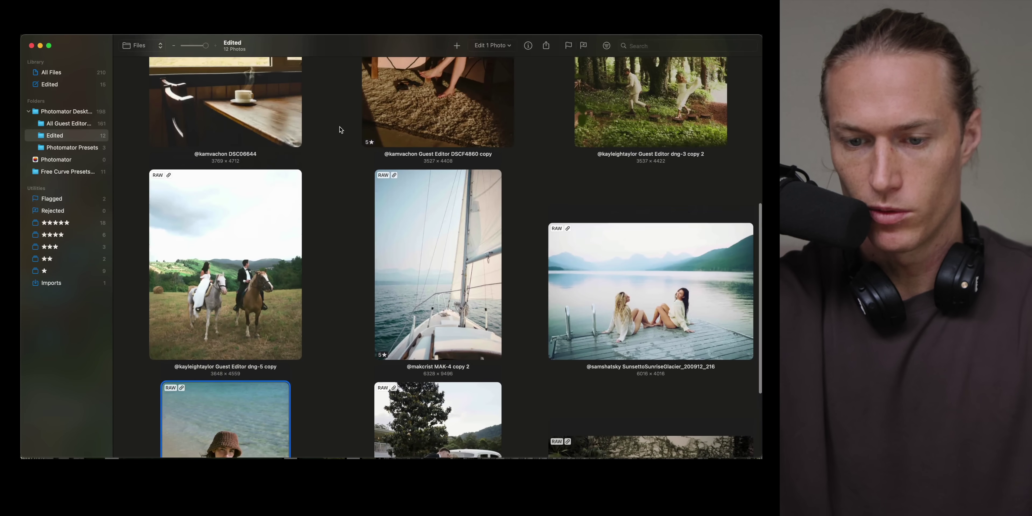
pyautogui.doubleClick(246, 261)
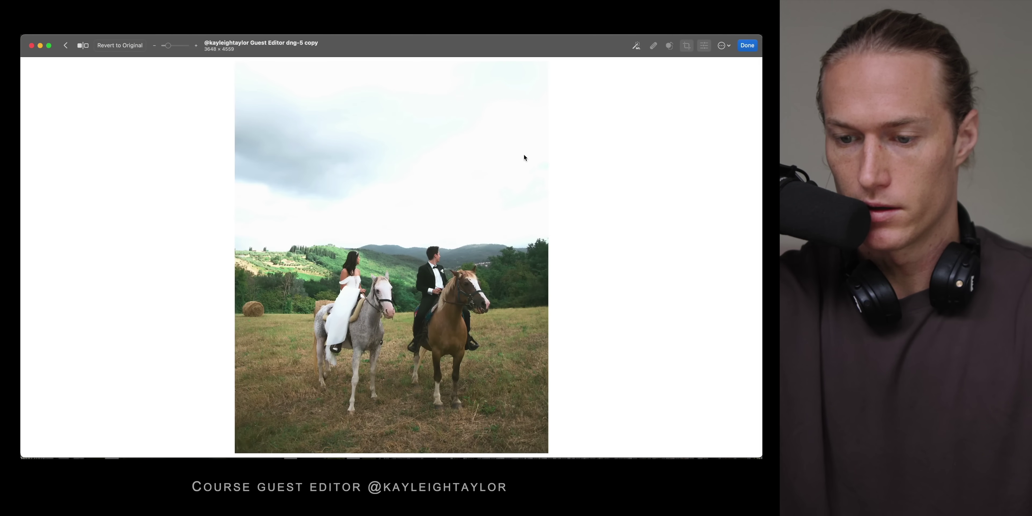
pyautogui.click(705, 47)
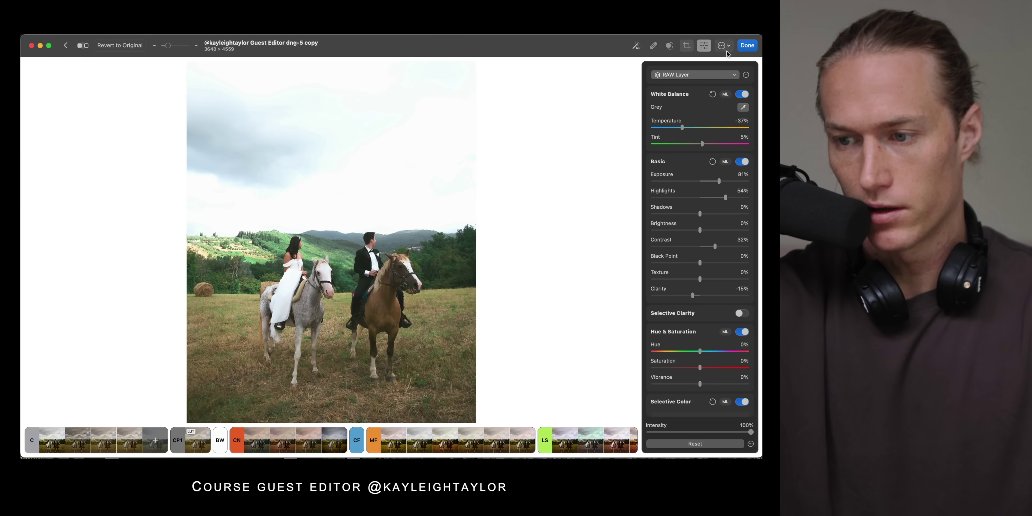
pyautogui.click(746, 75)
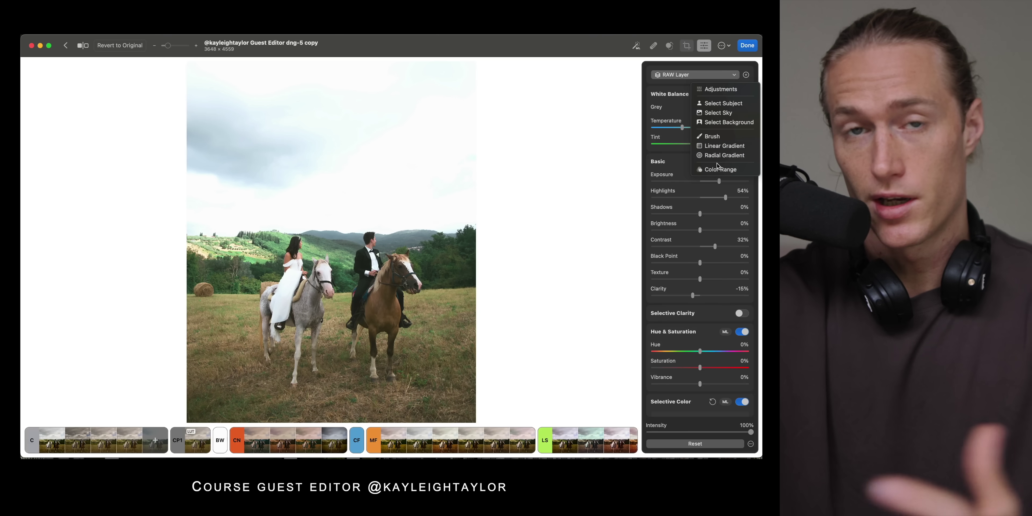
pyautogui.click(725, 114)
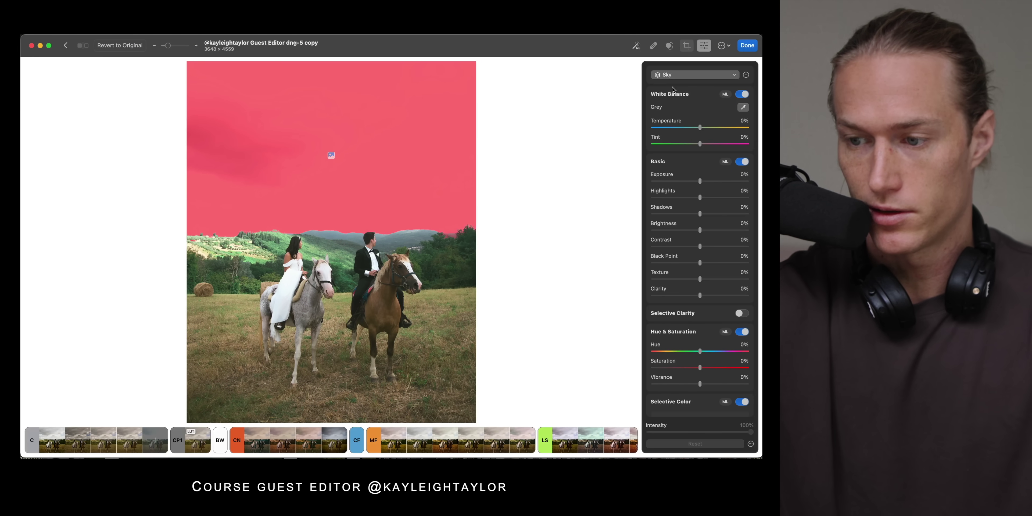
# - Add a Background mask and a Subject mask to the horseback photo as separate layers
pyautogui.click(746, 75)
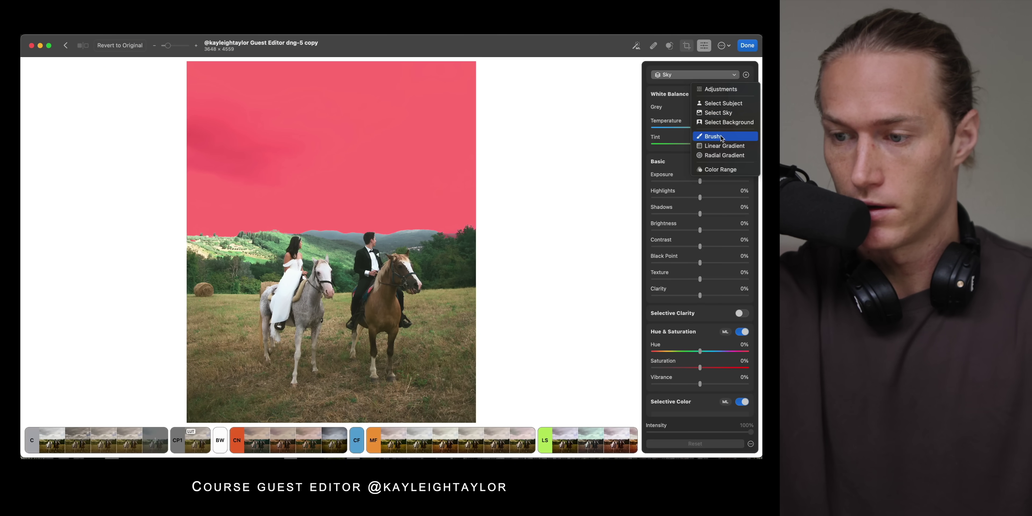
pyautogui.click(725, 123)
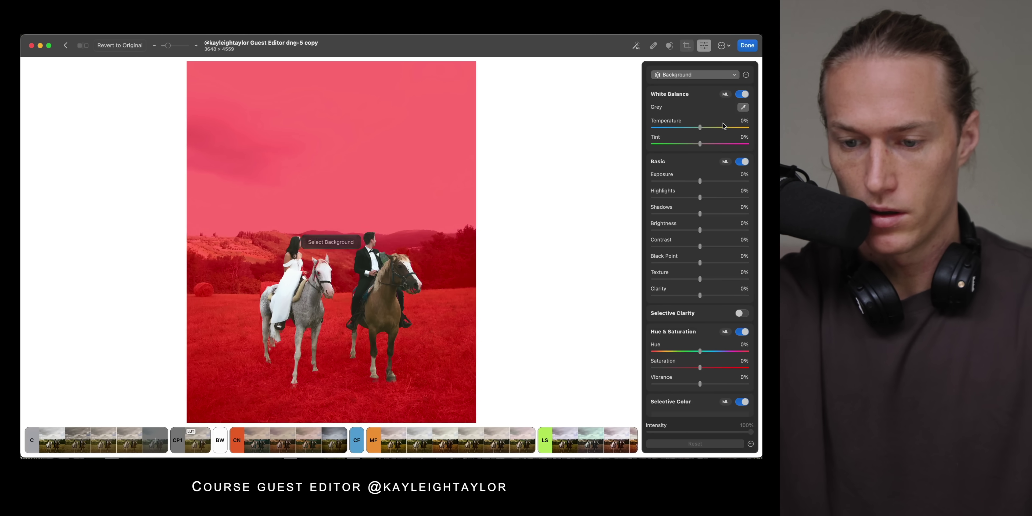
pyautogui.click(746, 75)
pyautogui.click(717, 98)
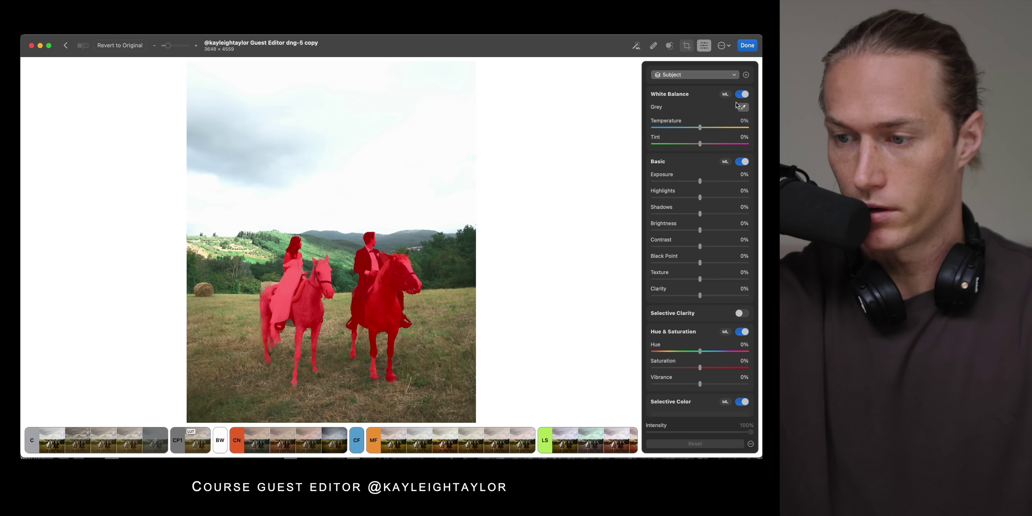
# - Add a Color Range mask sampled from the bride's skin tone and set its Refine to 21%
pyautogui.click(746, 75)
pyautogui.click(721, 168)
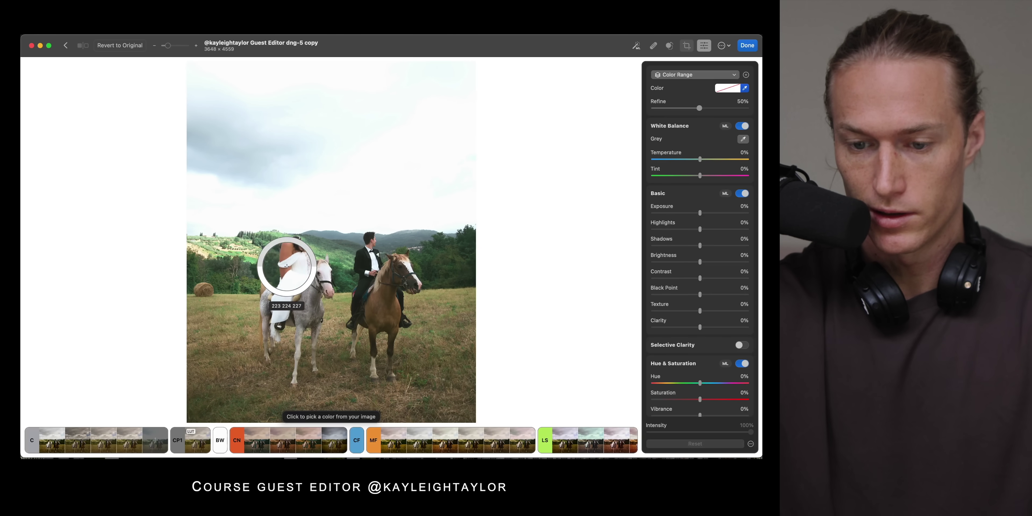
pyautogui.click(279, 230)
pyautogui.moveTo(700, 111); pyautogui.dragTo(673, 109)
# - Add another Subject mask layer for the couple and horses, and add the sky to its selection
pyautogui.click(746, 75)
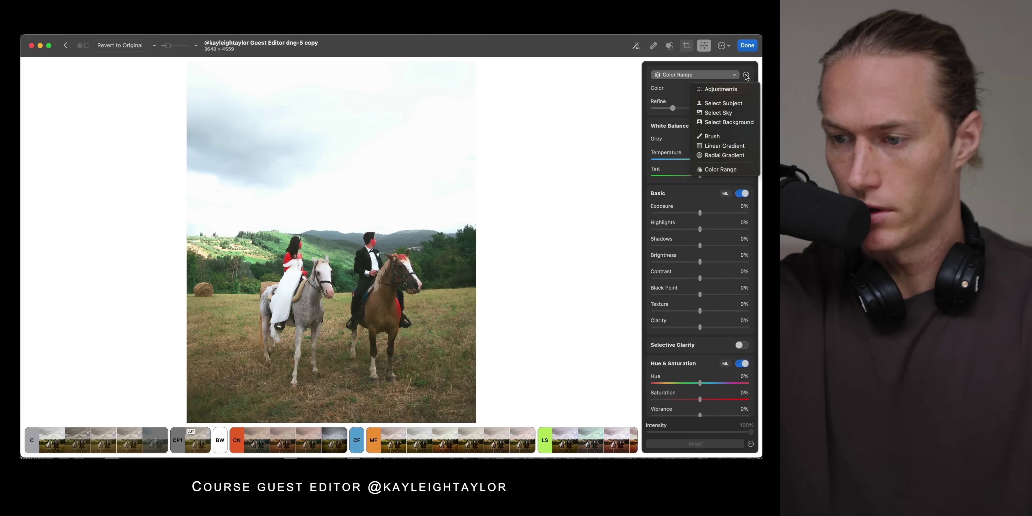
pyautogui.click(717, 104)
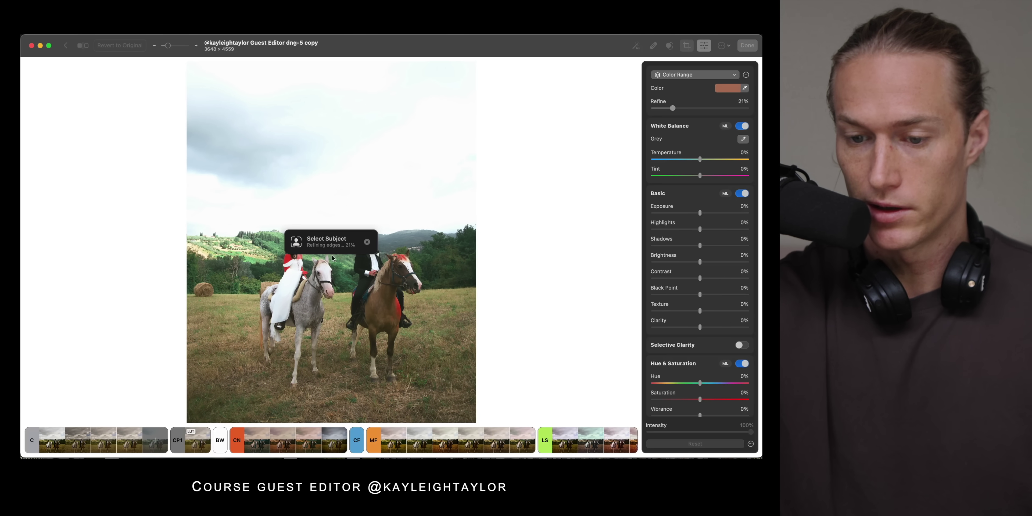
pyautogui.click(735, 75)
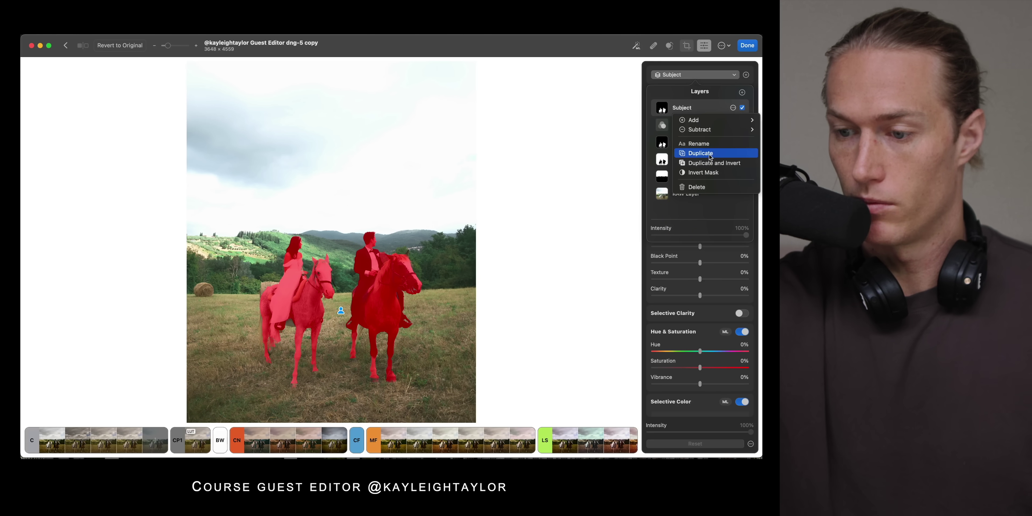
pyautogui.moveTo(707, 120)
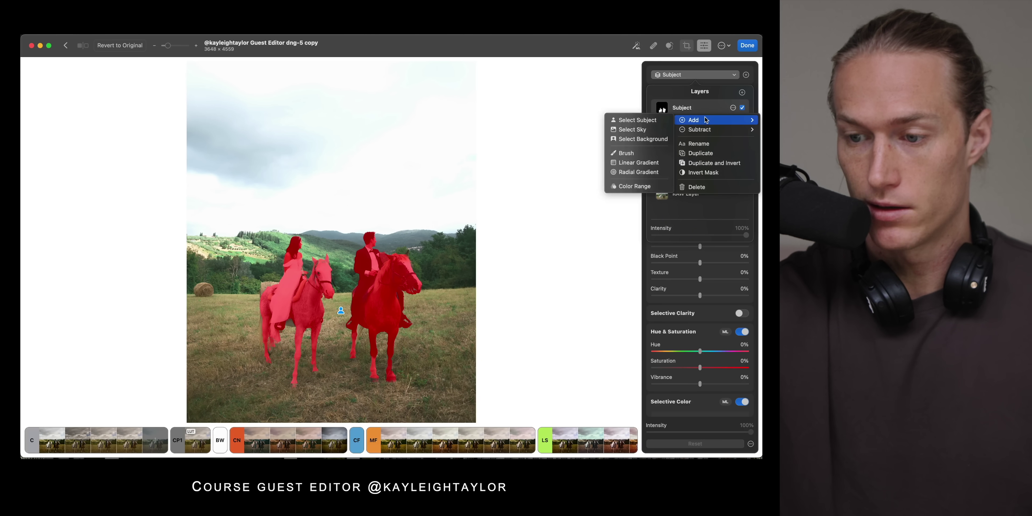
pyautogui.click(629, 129)
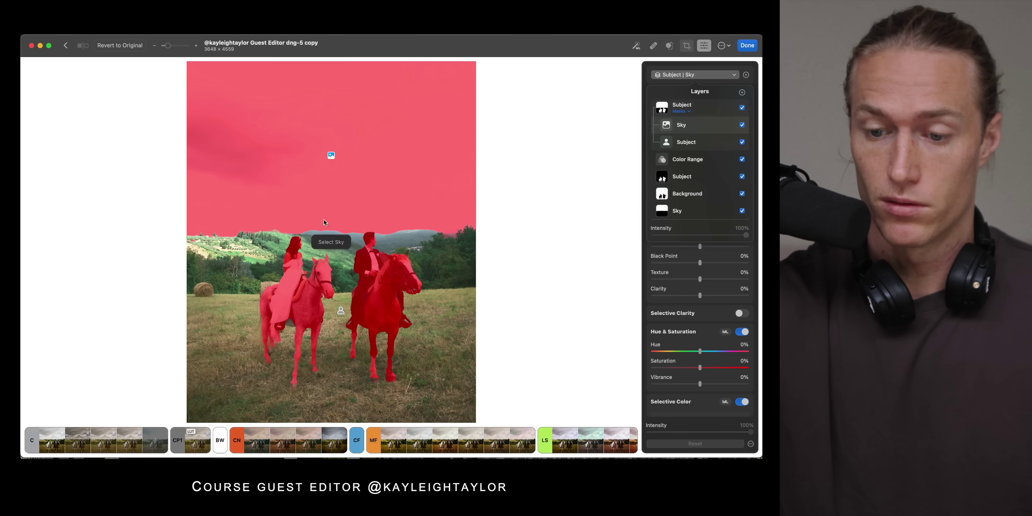
pyautogui.moveTo(701, 294); pyautogui.dragTo(724, 299)
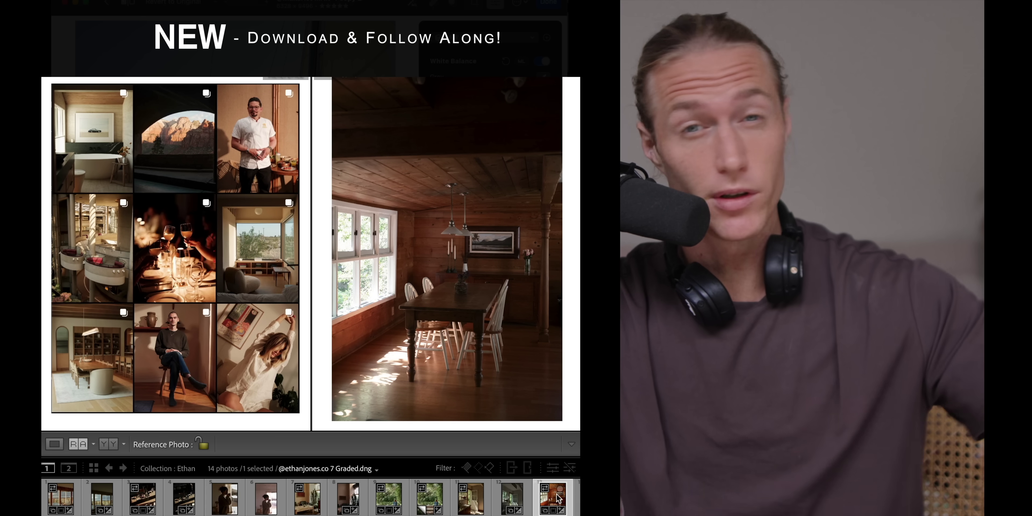
# - Switch to Lightroom Classic and view the collection's interior and portrait photos one by one beside the reference photo grid
pyautogui.click(559, 498)
pyautogui.click(472, 501)
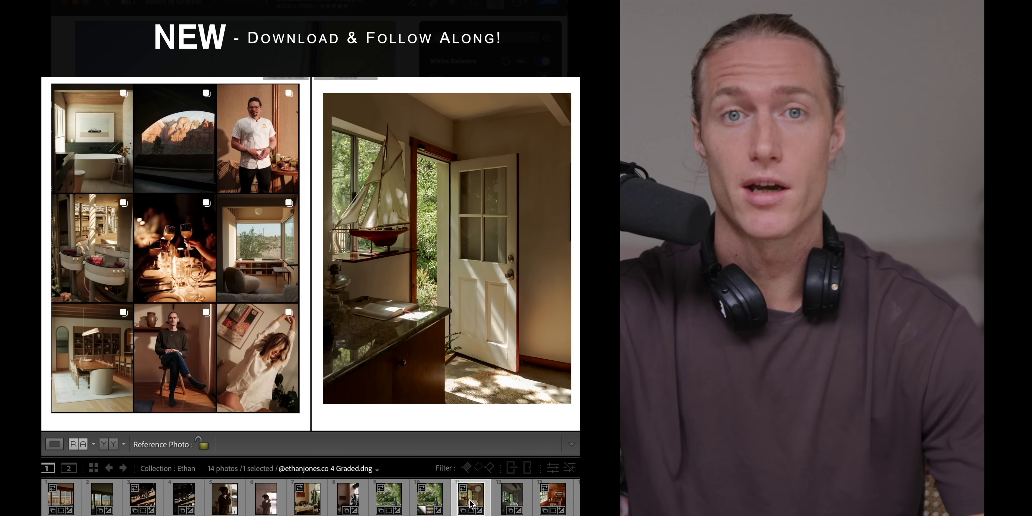
pyautogui.click(427, 501)
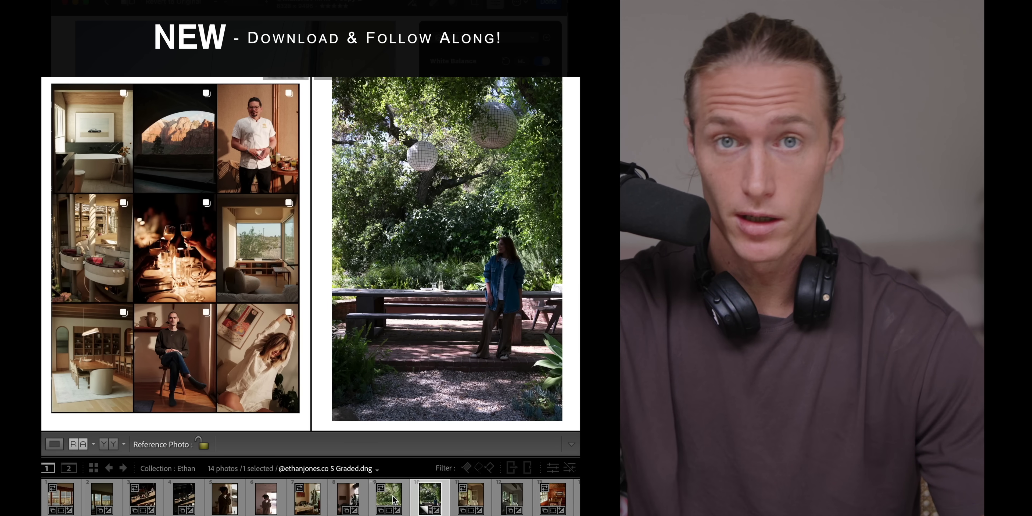
pyautogui.click(350, 500)
pyautogui.click(307, 501)
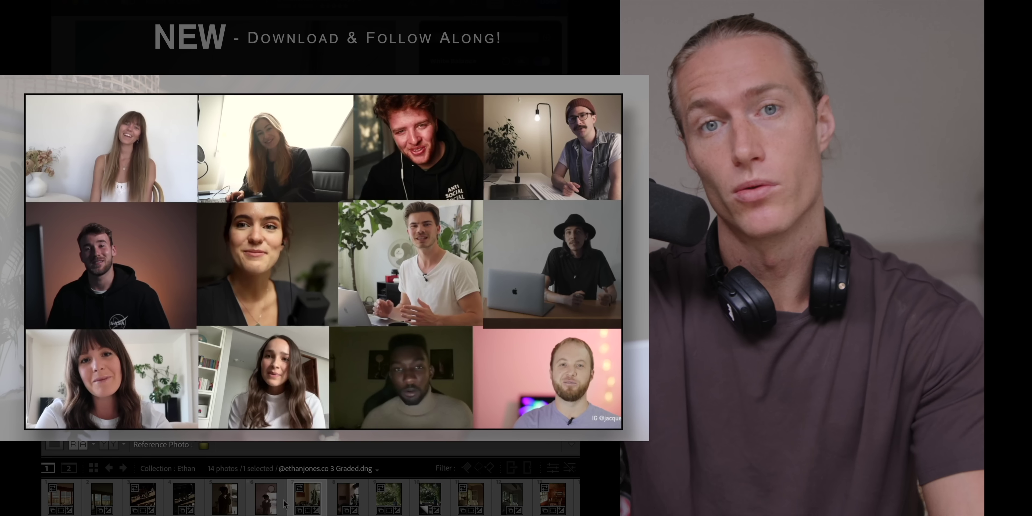
pyautogui.click(265, 500)
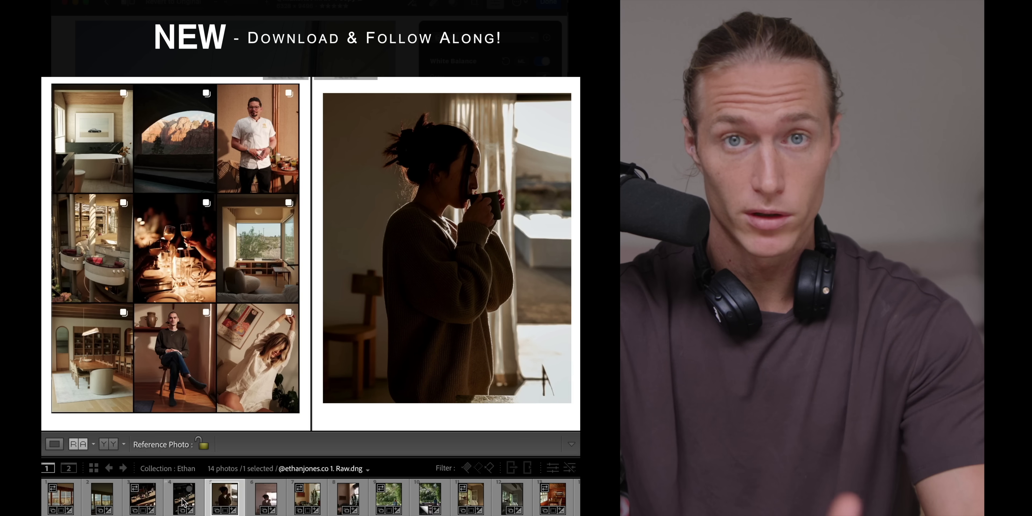
pyautogui.click(182, 502)
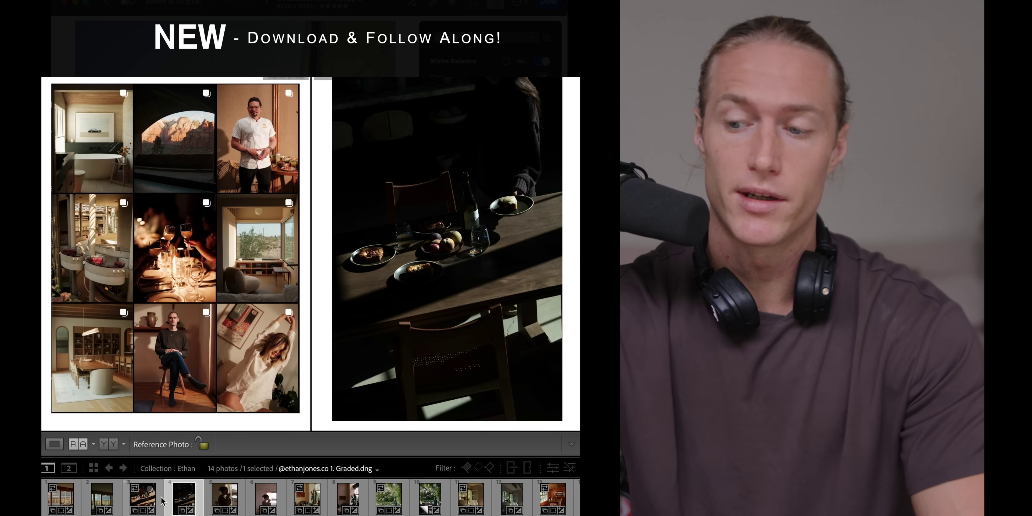
pyautogui.click(103, 500)
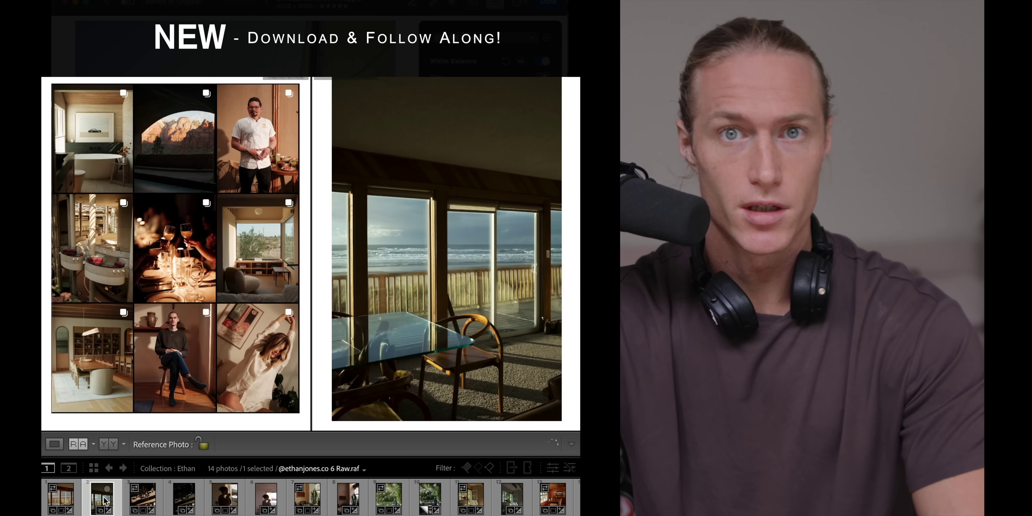
pyautogui.click(66, 499)
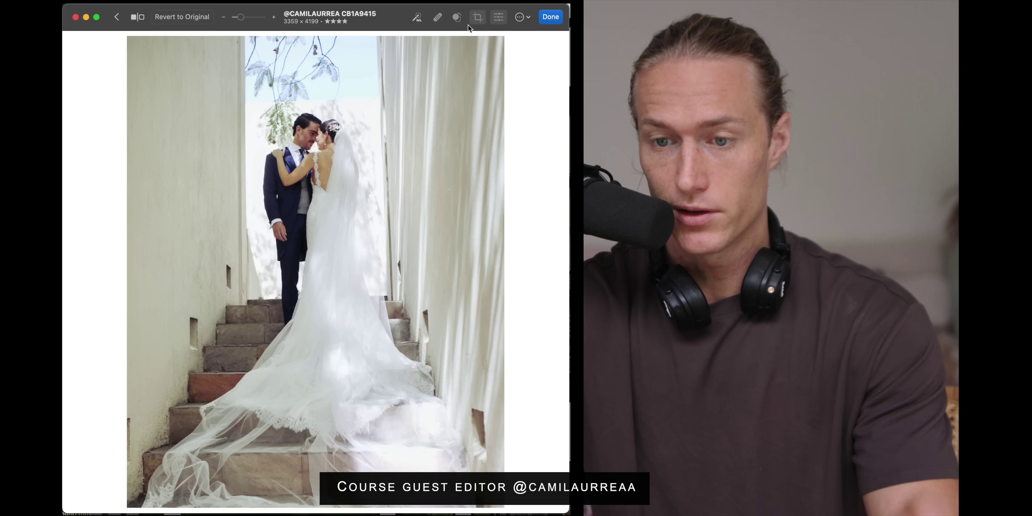
# - Repair the small opening in the wall beside the stairs, and straighten the wedding photo in the 4:5 crop
pyautogui.click(438, 17)
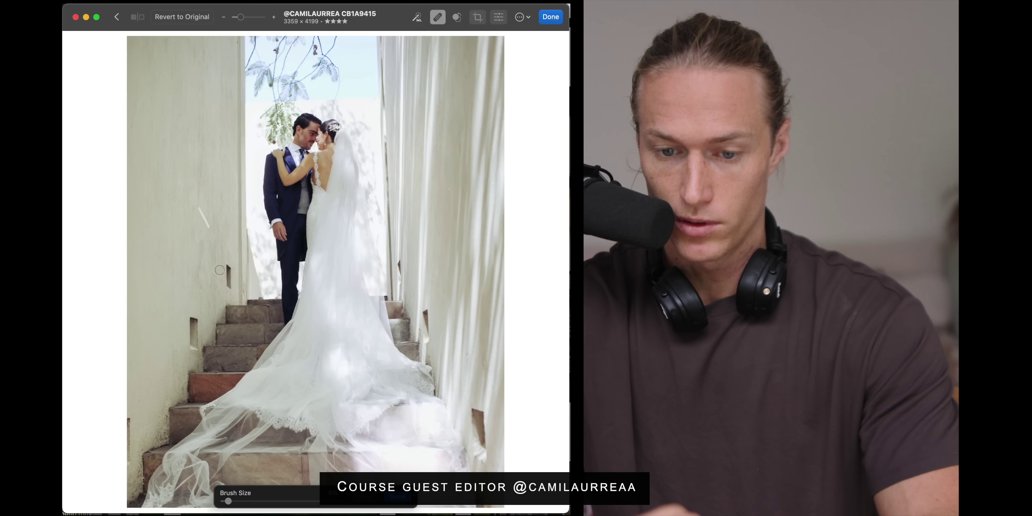
pyautogui.moveTo(228, 278); pyautogui.dragTo(229, 279)
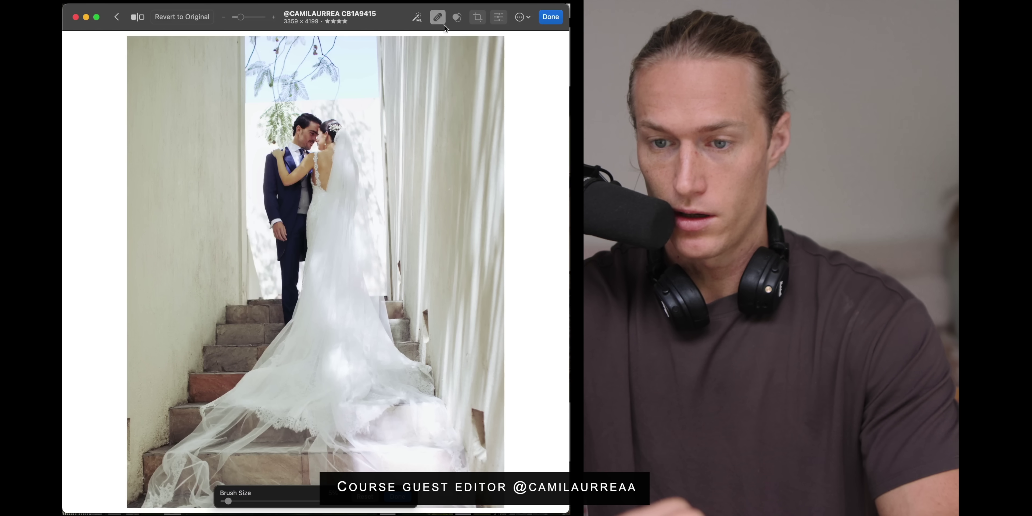
pyautogui.press('c')
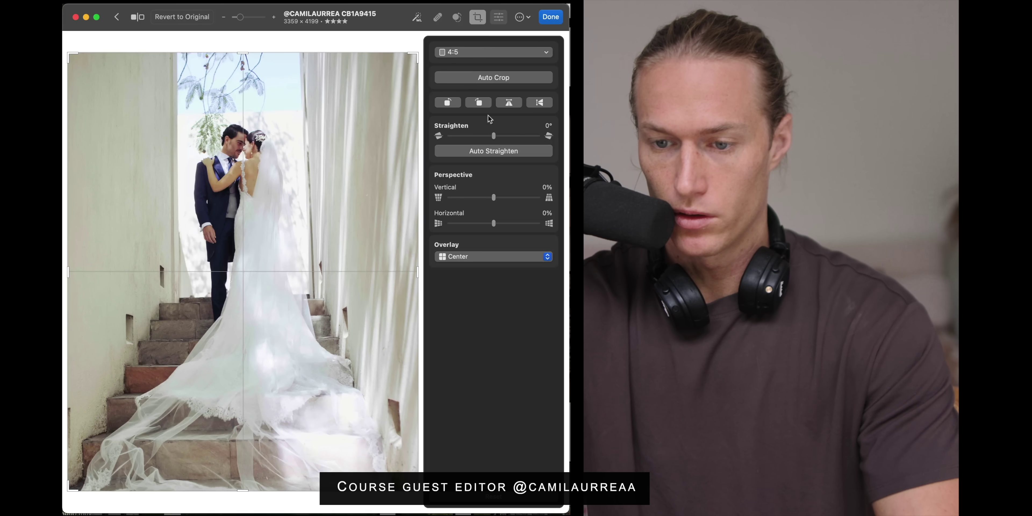
pyautogui.moveTo(493, 138); pyautogui.dragTo(506, 138)
pyautogui.click(457, 17)
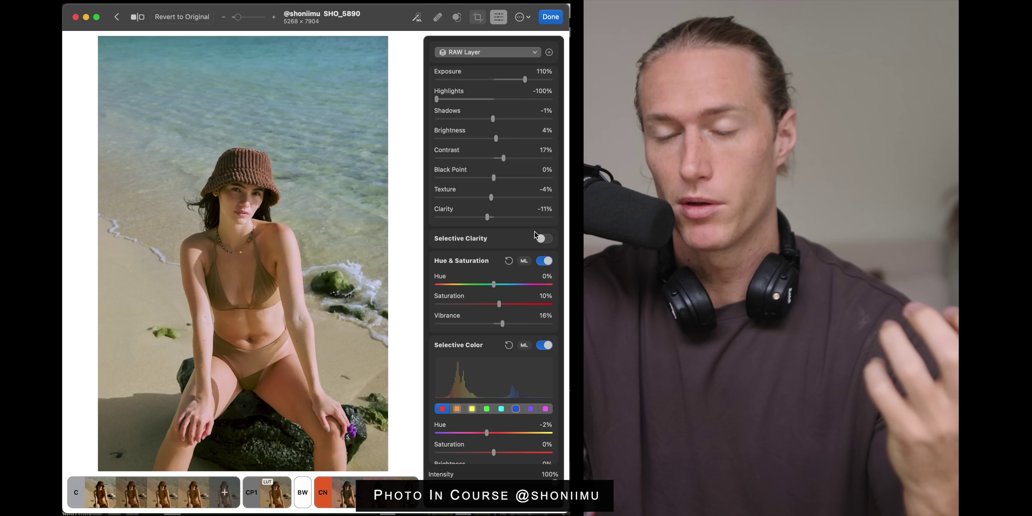
# - Examine the beach portrait's Hue & Saturation, Selective Color, Color Balance and Levels settings
pyautogui.scroll(-5, 535, 233)
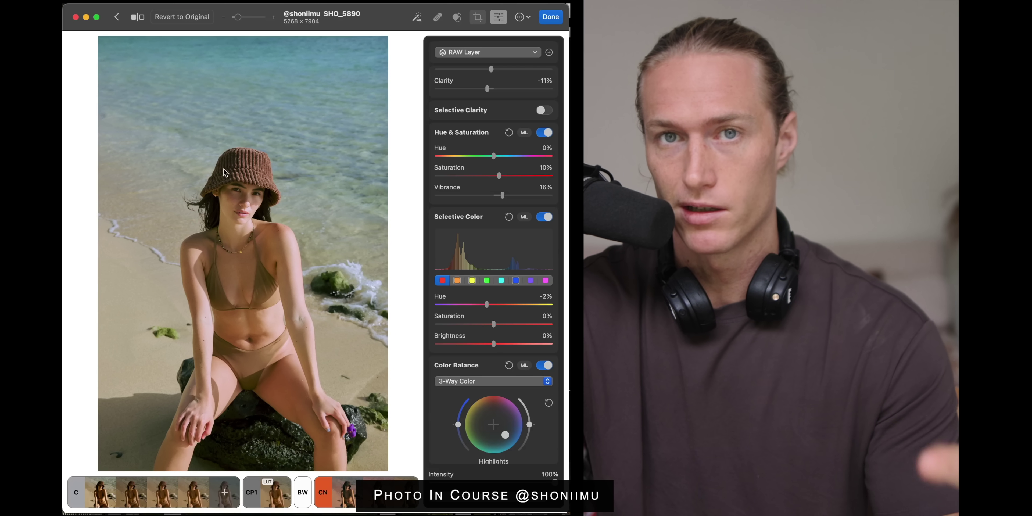
pyautogui.scroll(-7, 516, 185)
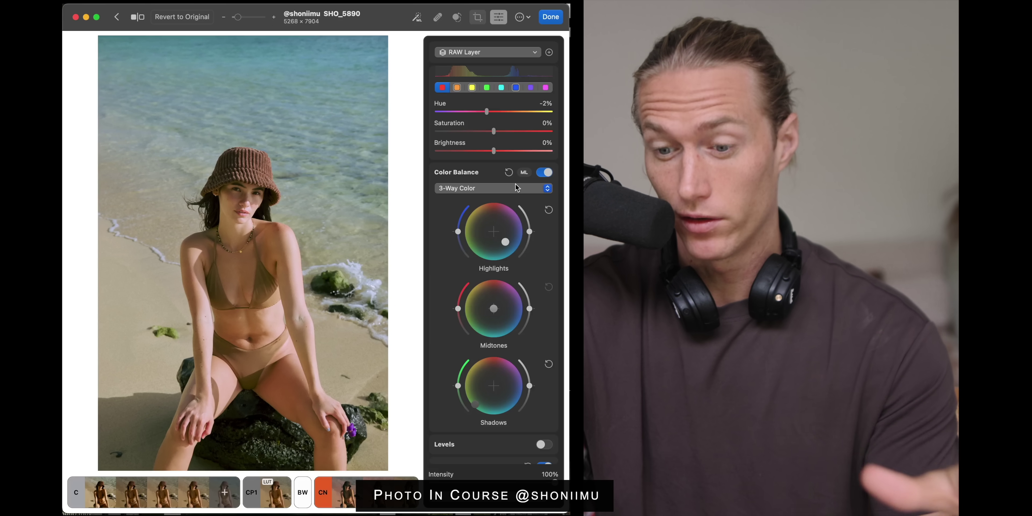
pyautogui.scroll(-4, 516, 184)
pyautogui.scroll(-6, 517, 188)
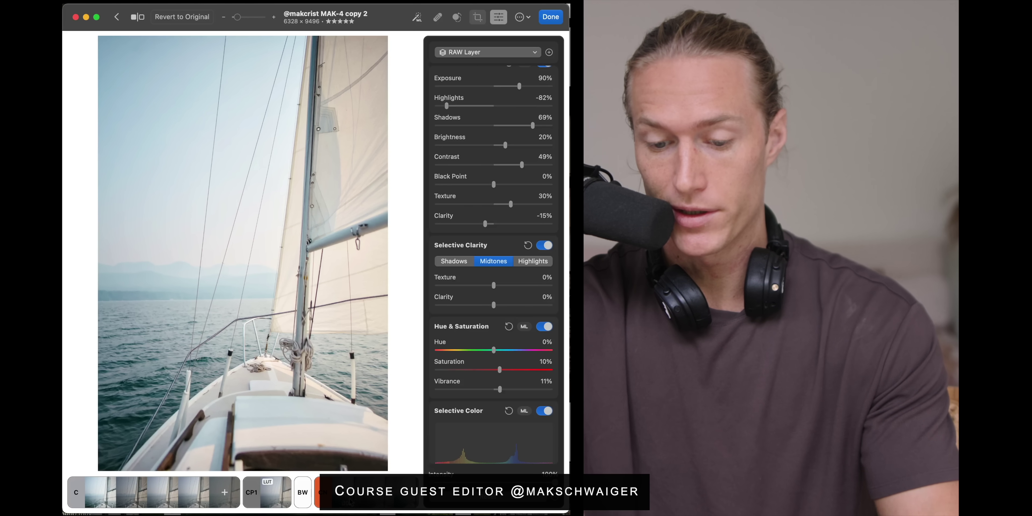
# - Browse the preset collections below the sailboat photo, and hide the preset strip before showing it again
pyautogui.hscroll(3, 350, 501)
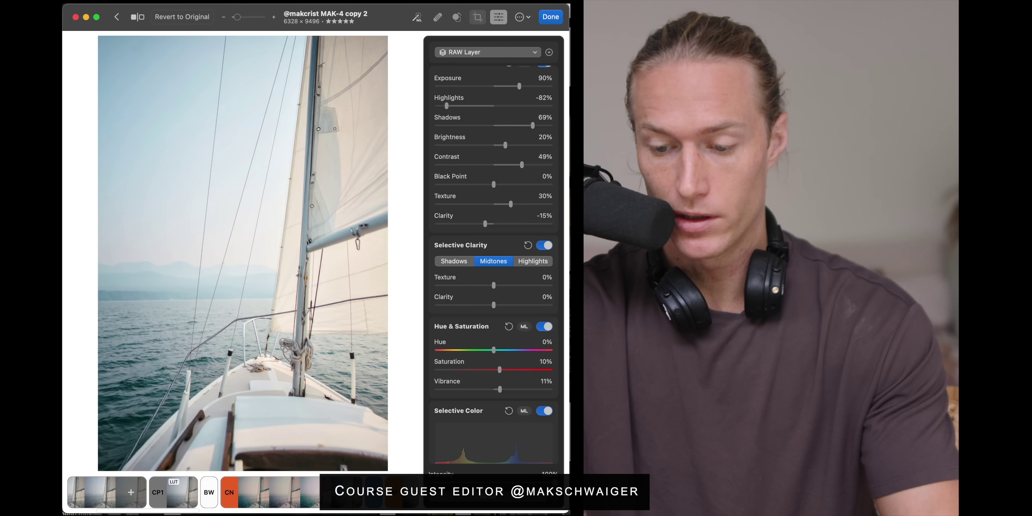
pyautogui.click(556, 497)
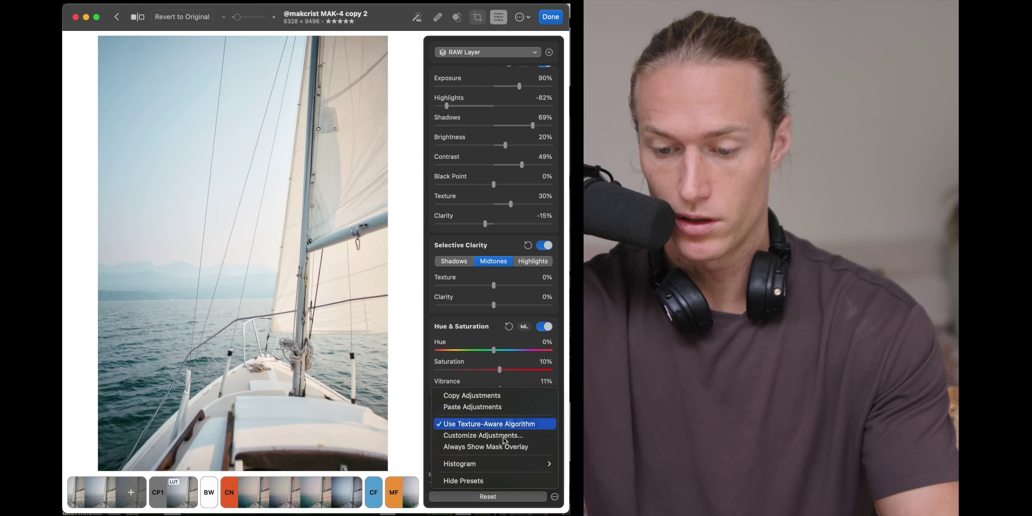
pyautogui.click(501, 481)
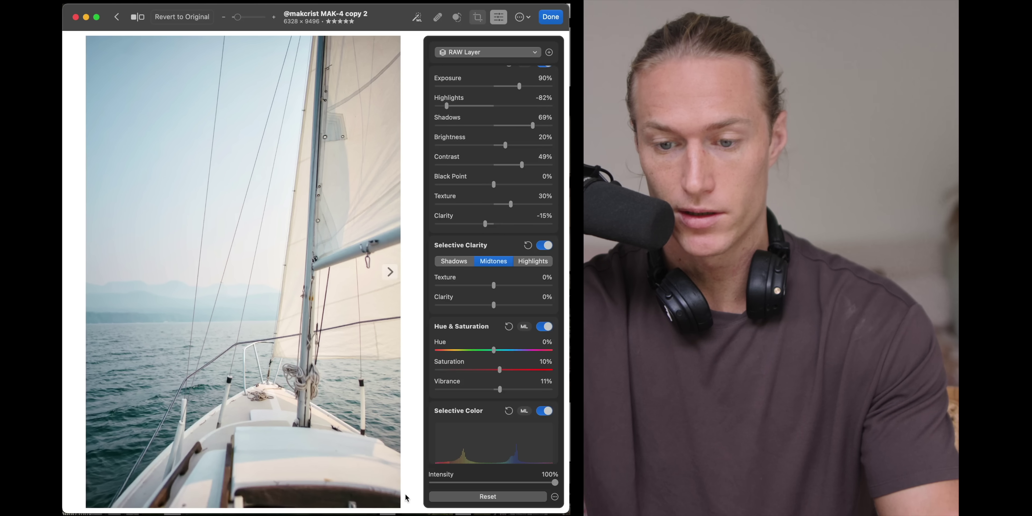
pyautogui.click(554, 496)
pyautogui.click(501, 481)
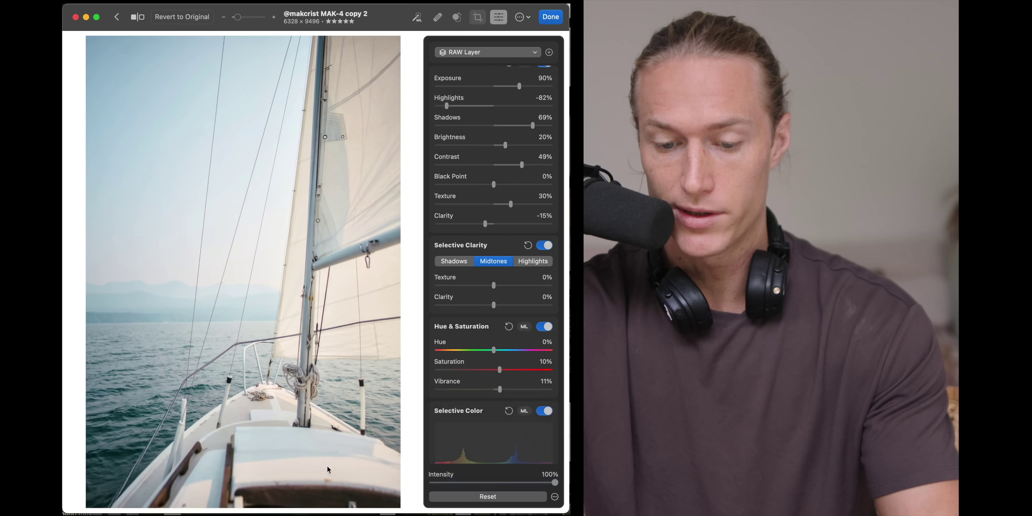
# - Save the sailboat photo's current adjustments as a new preset in the C collection
pyautogui.hscroll(-3, 178, 485)
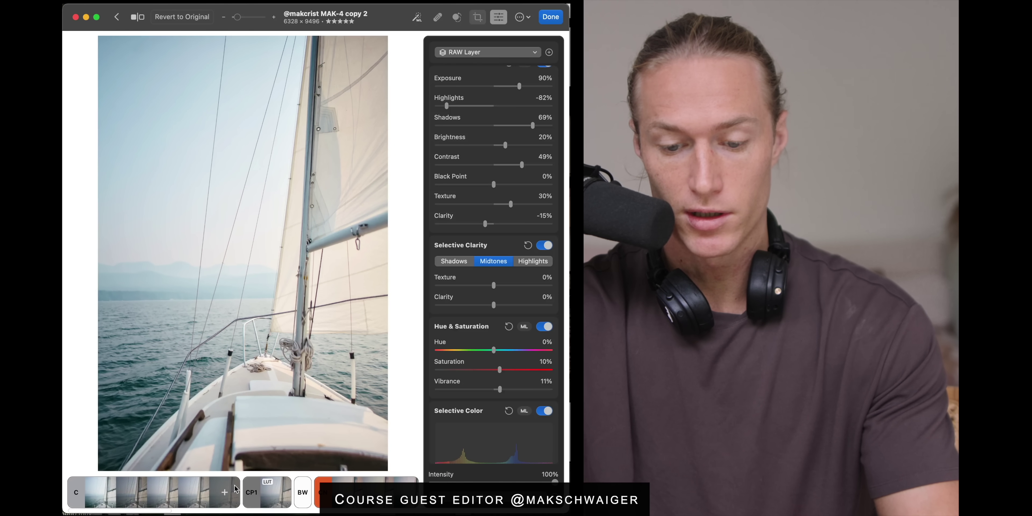
pyautogui.click(229, 496)
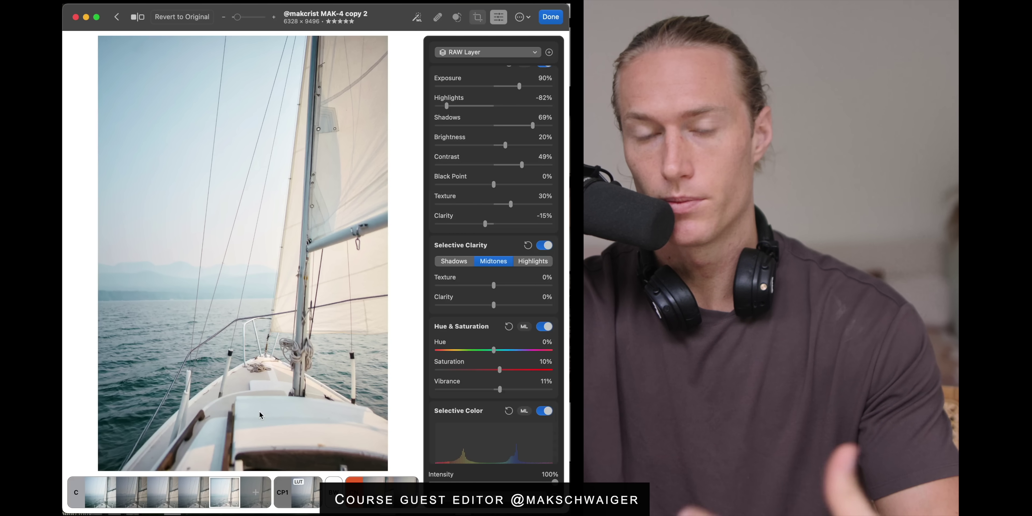
# - Hide the preset strip below the sailboat photo
pyautogui.scroll(-8, 513, 345)
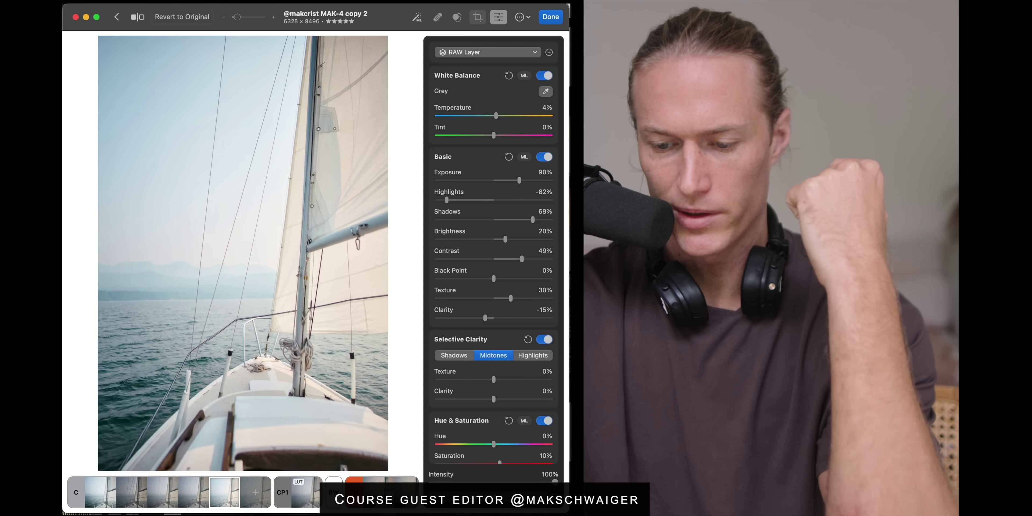
pyautogui.click(554, 497)
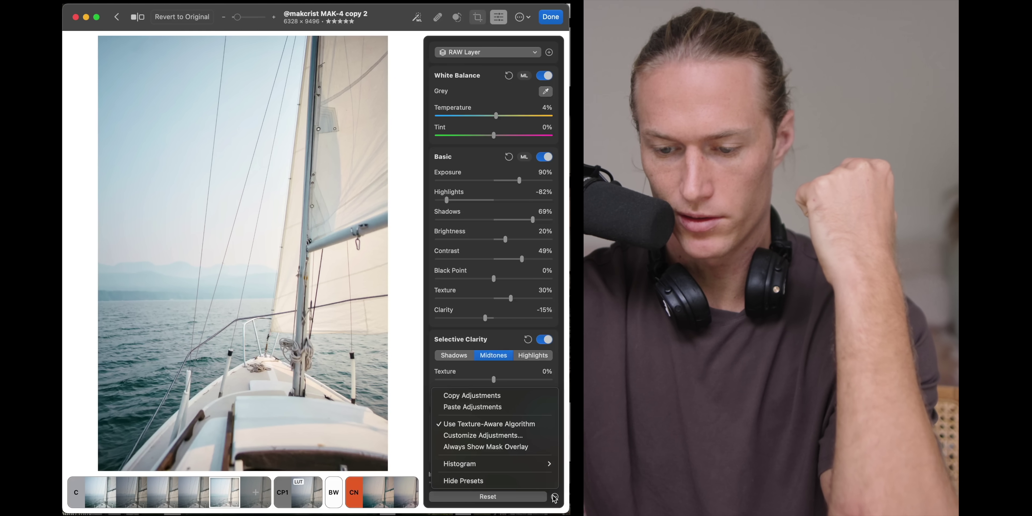
pyautogui.click(519, 485)
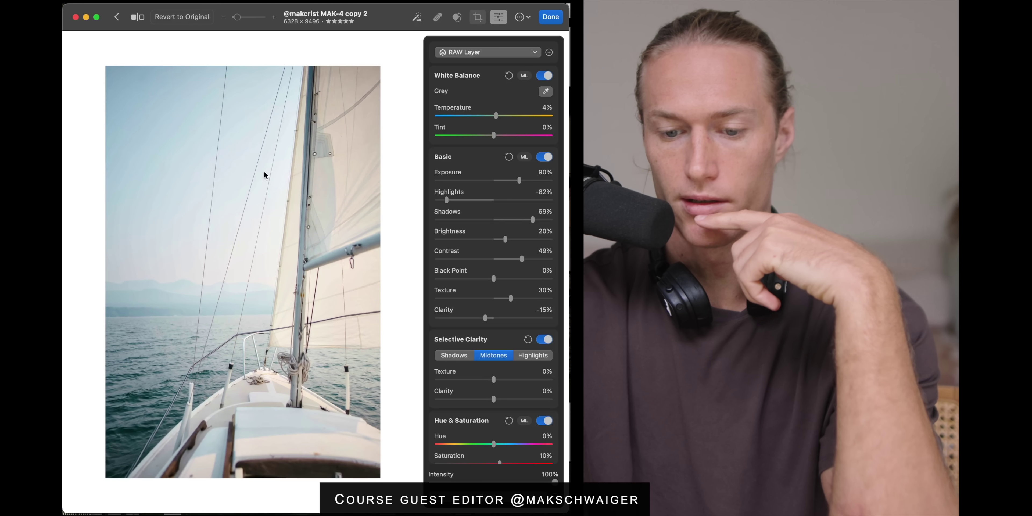
# - Try the Gray window background around the sailboat photo, and set it back to White
pyautogui.rightClick(373, 45)
pyautogui.click(422, 148)
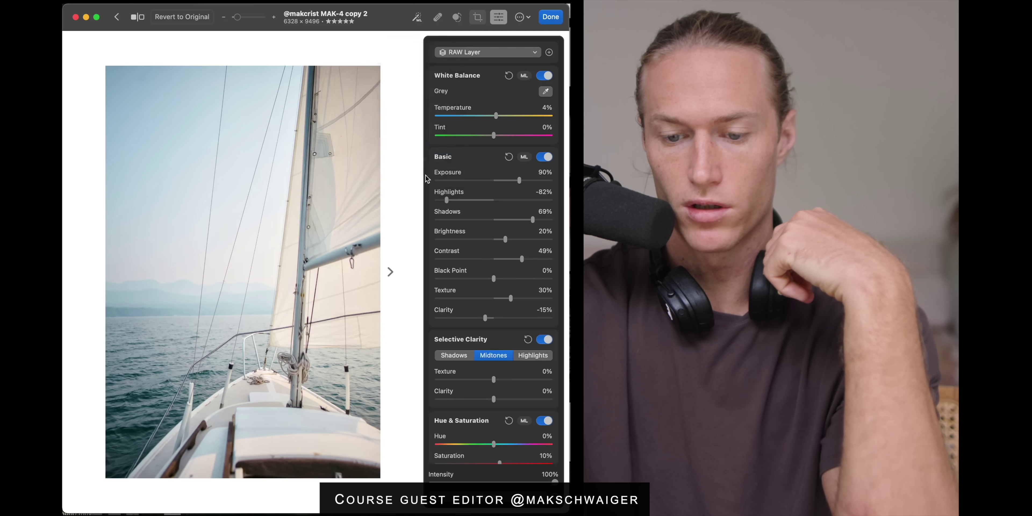
pyautogui.rightClick(396, 50)
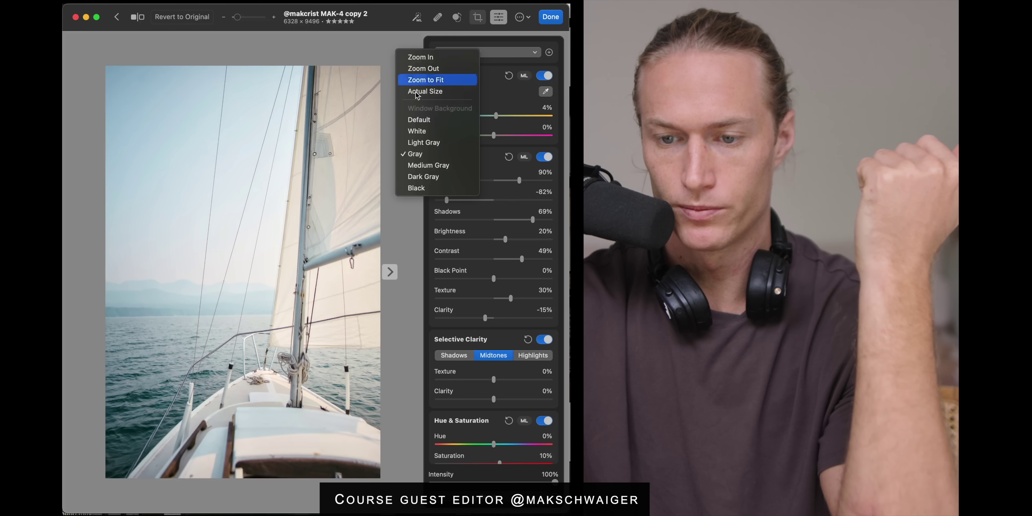
pyautogui.click(426, 132)
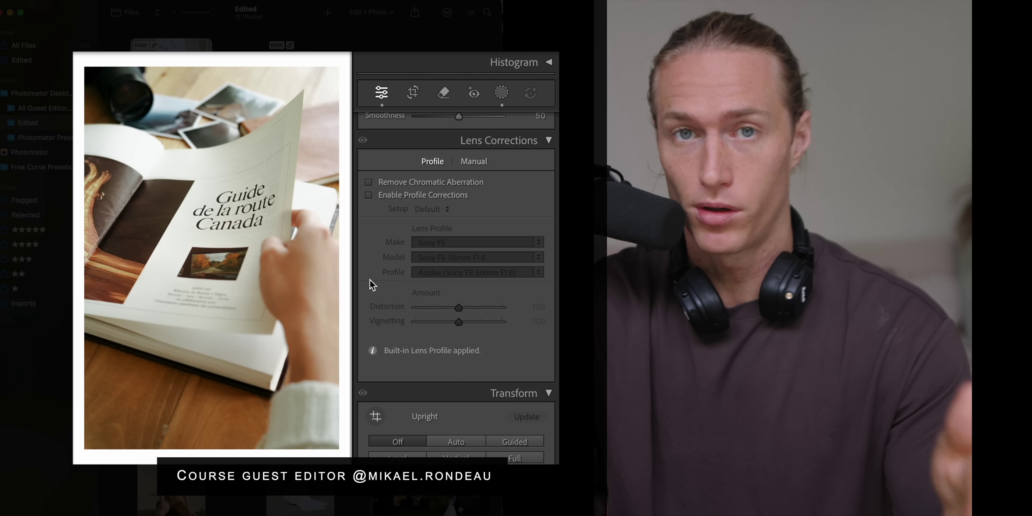
# - In Lightroom Classic, toggle Enable Profile Corrections for the open book photo to compare it with and without lens correction
pyautogui.click(368, 197)
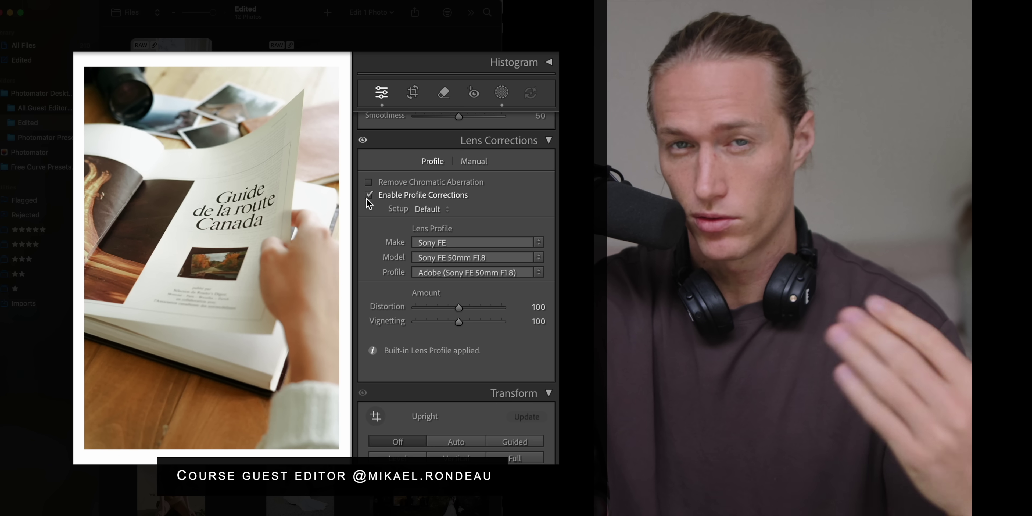
pyautogui.click(367, 198)
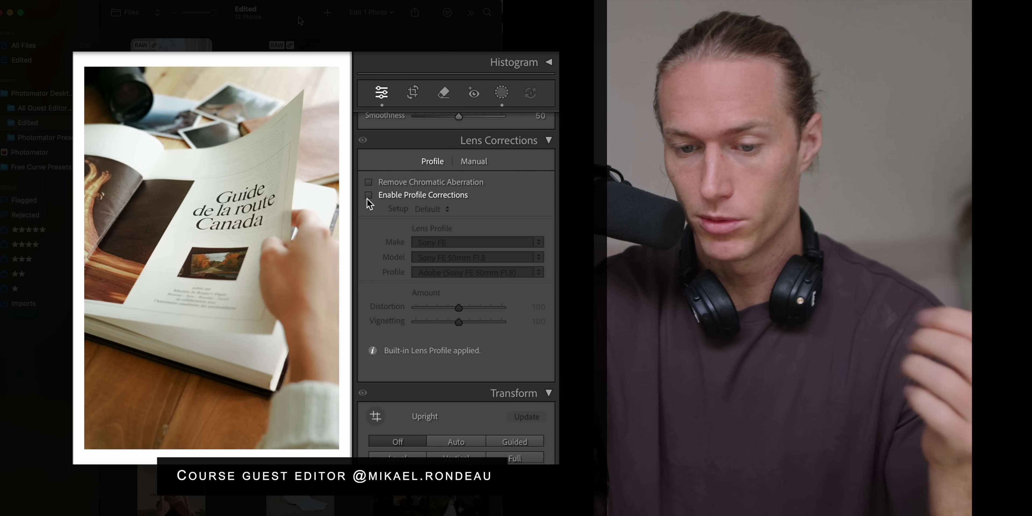
pyautogui.click(368, 196)
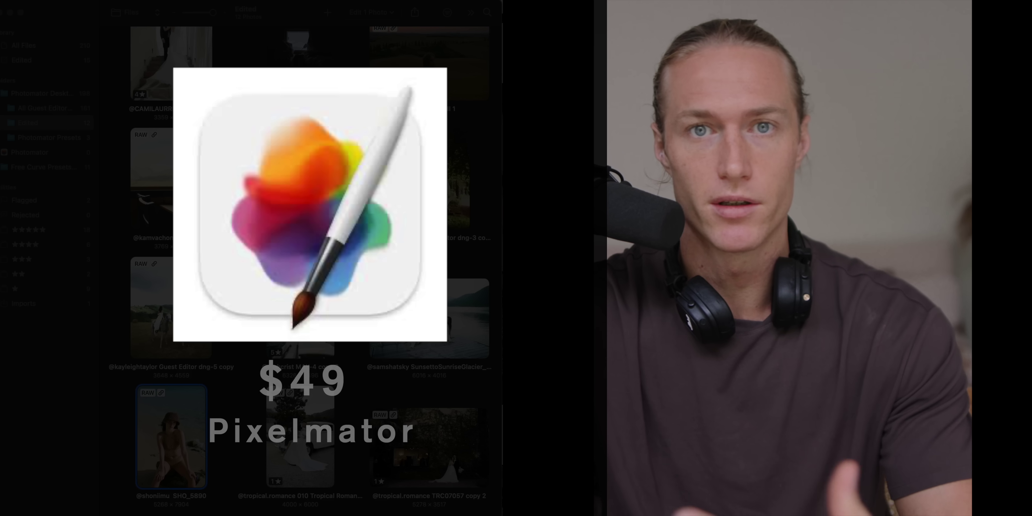